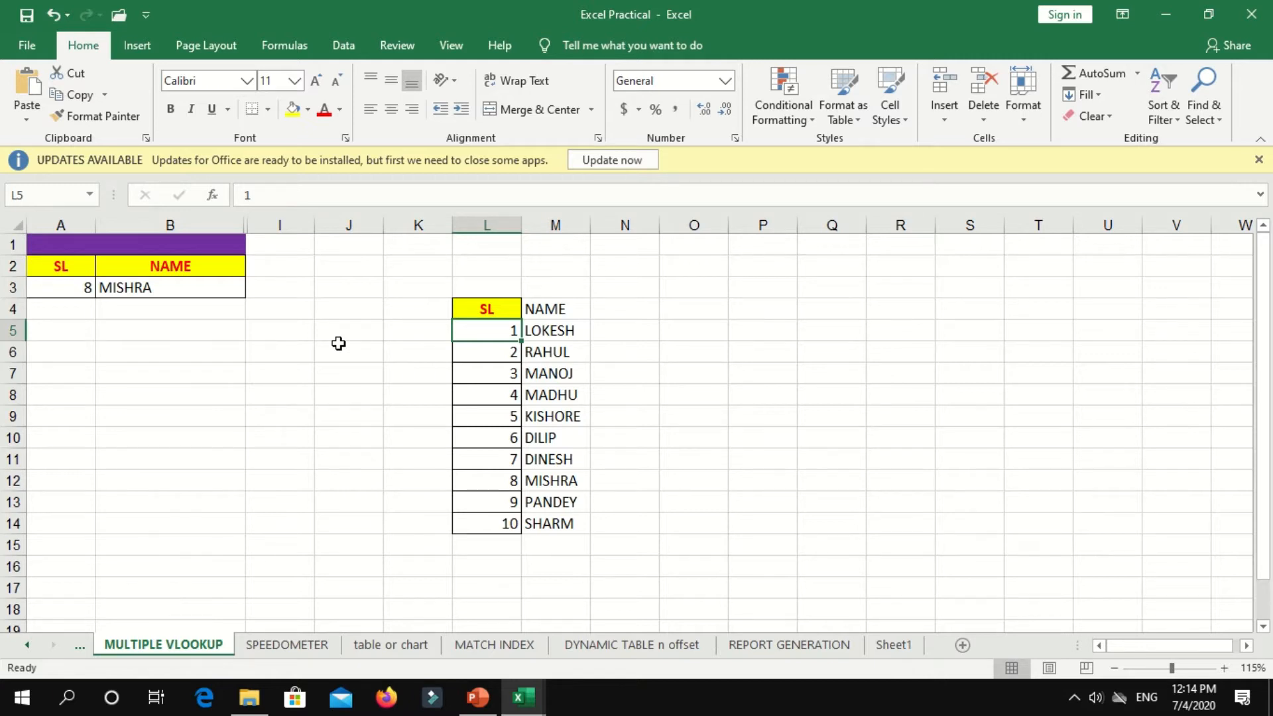
Set the lookup SL value in A3 to 3 and check the matching name in the L4:M14 table.
left_click_drag(494, 310, 537, 521)
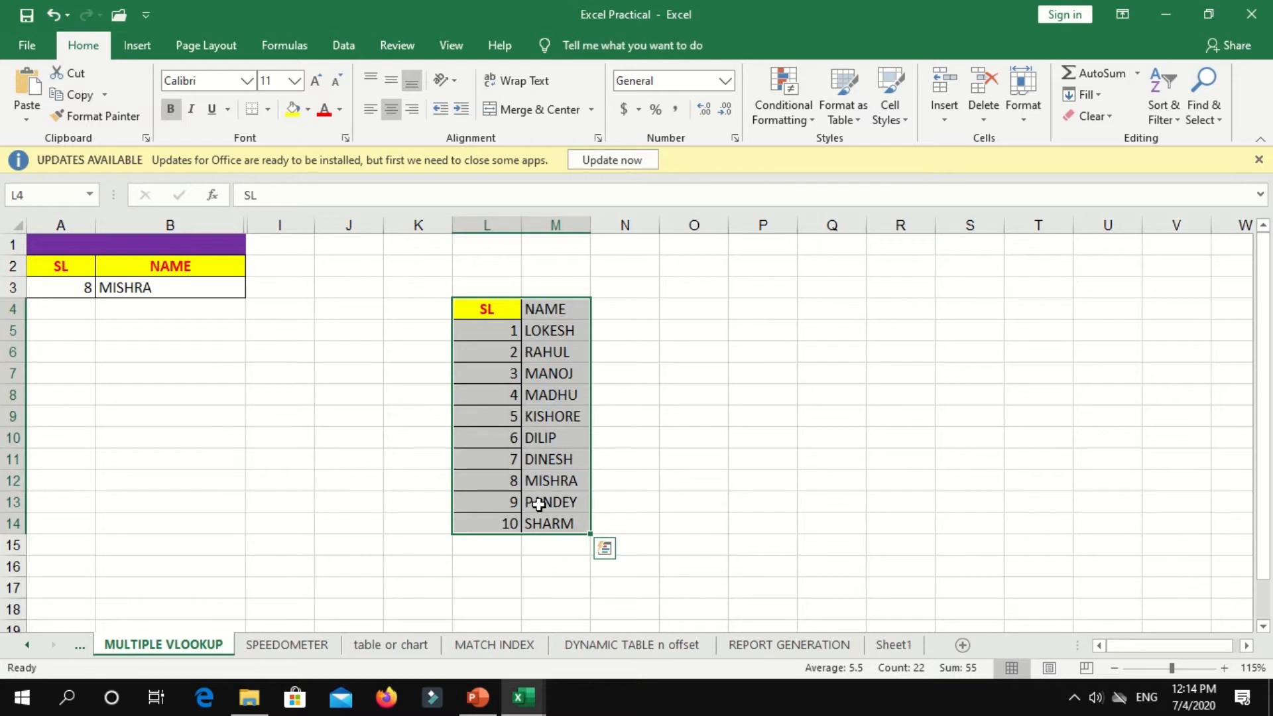
left_click(69, 288)
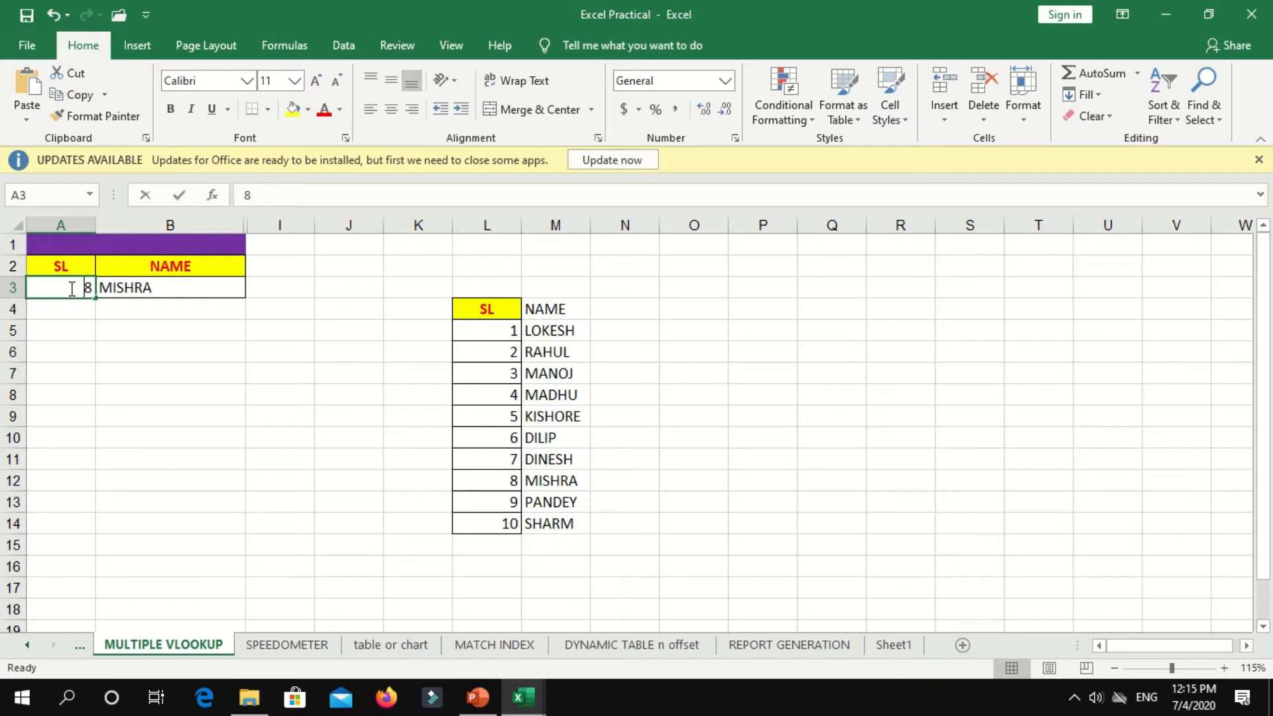
type("3")
key("Return")
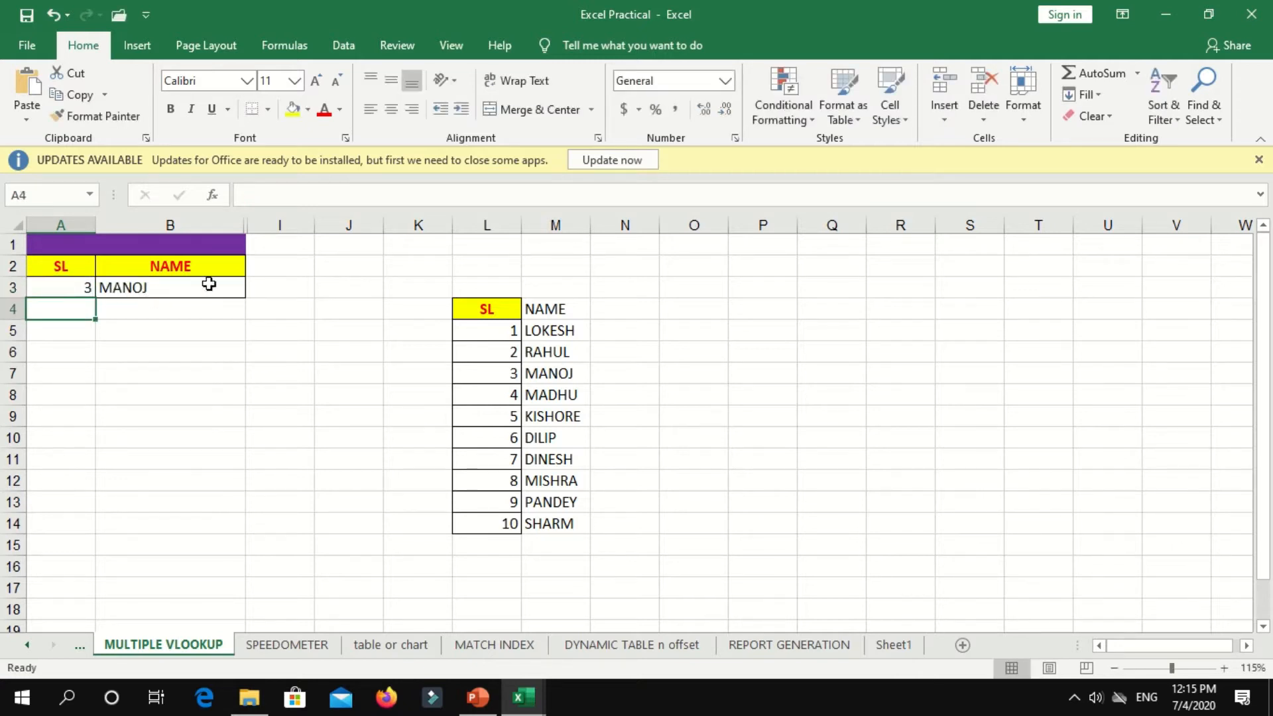
left_click(565, 376)
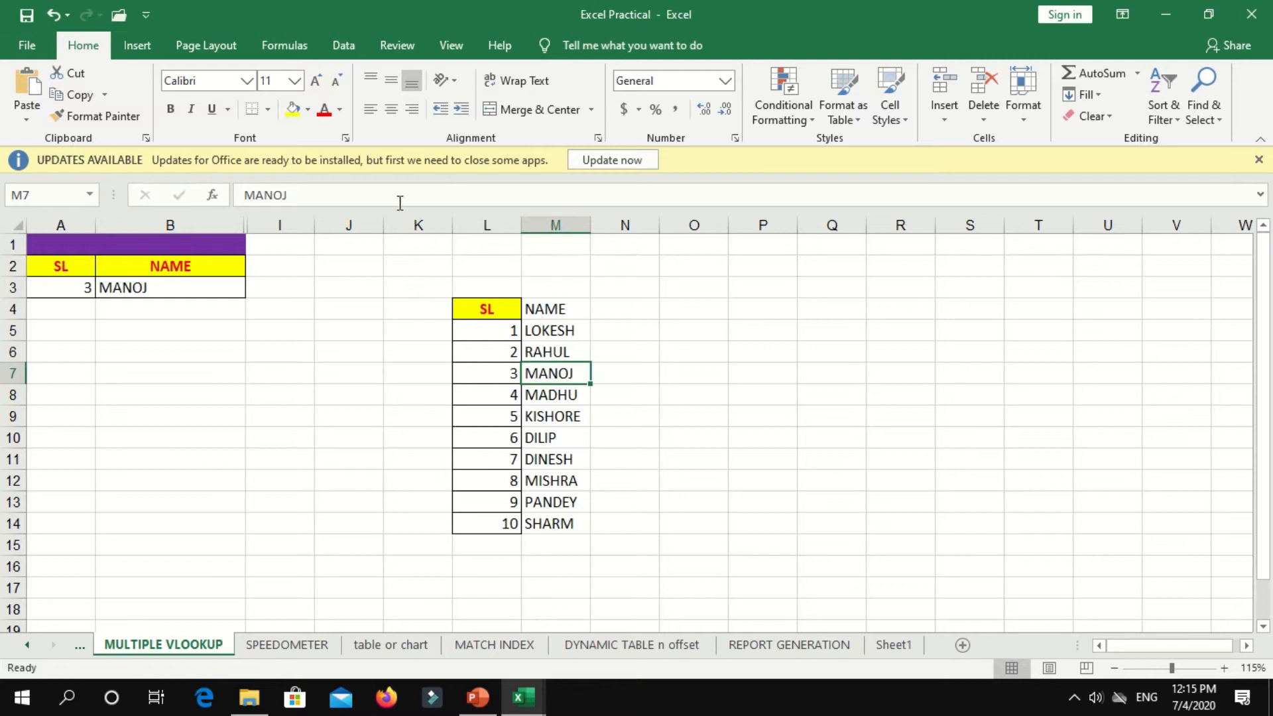
Delete the existing VLOOKUP formula from cell B3.
left_click(169, 286)
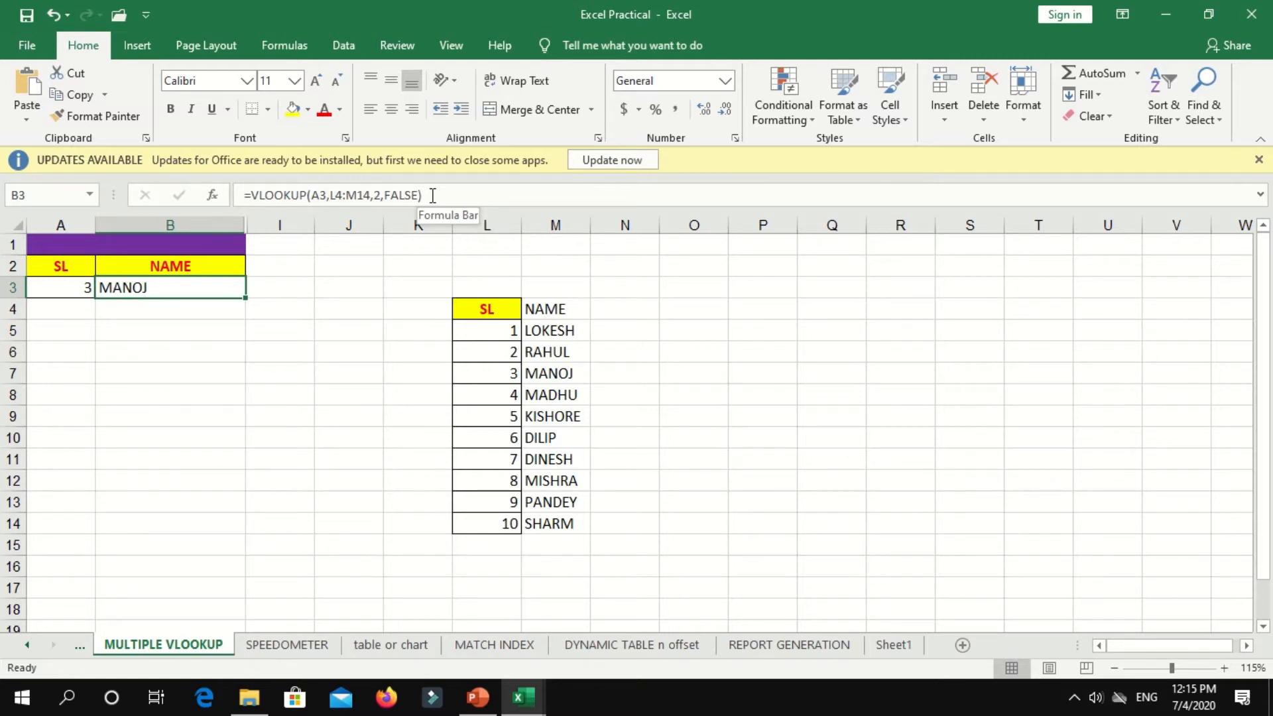
left_click_drag(432, 196, 244, 194)
key("BackSpace")
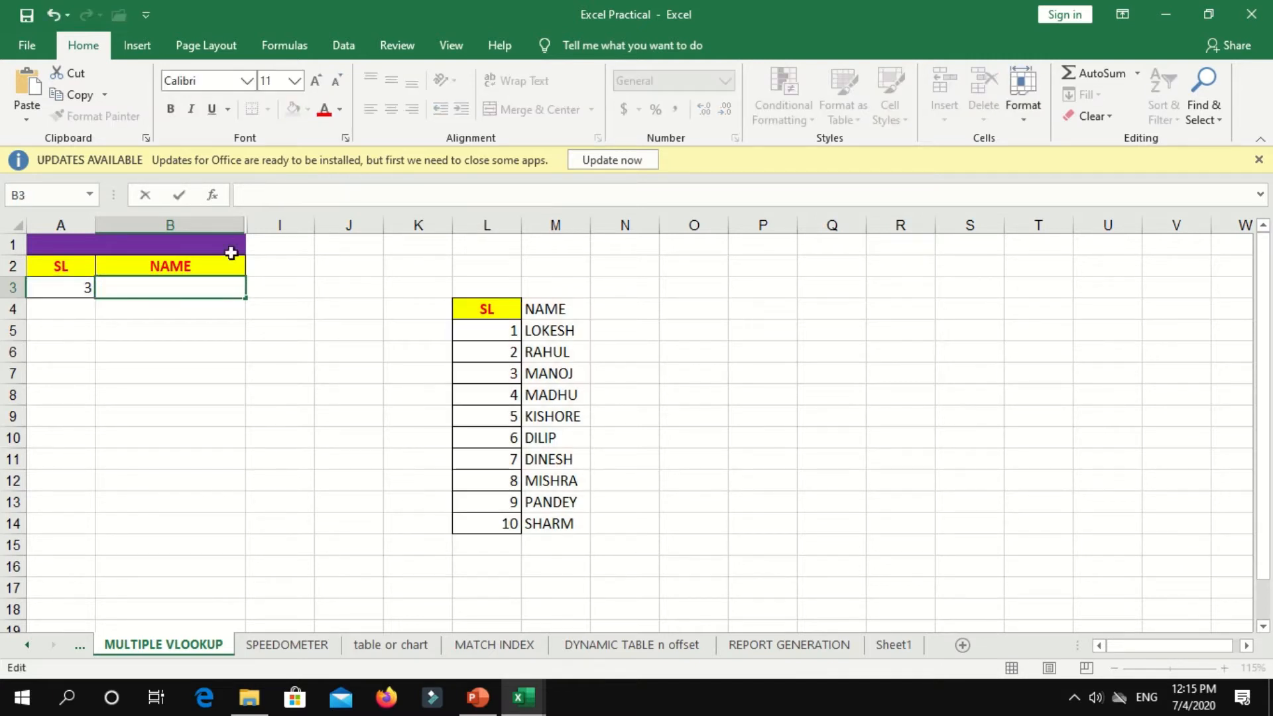
left_click(168, 314)
left_click(132, 289)
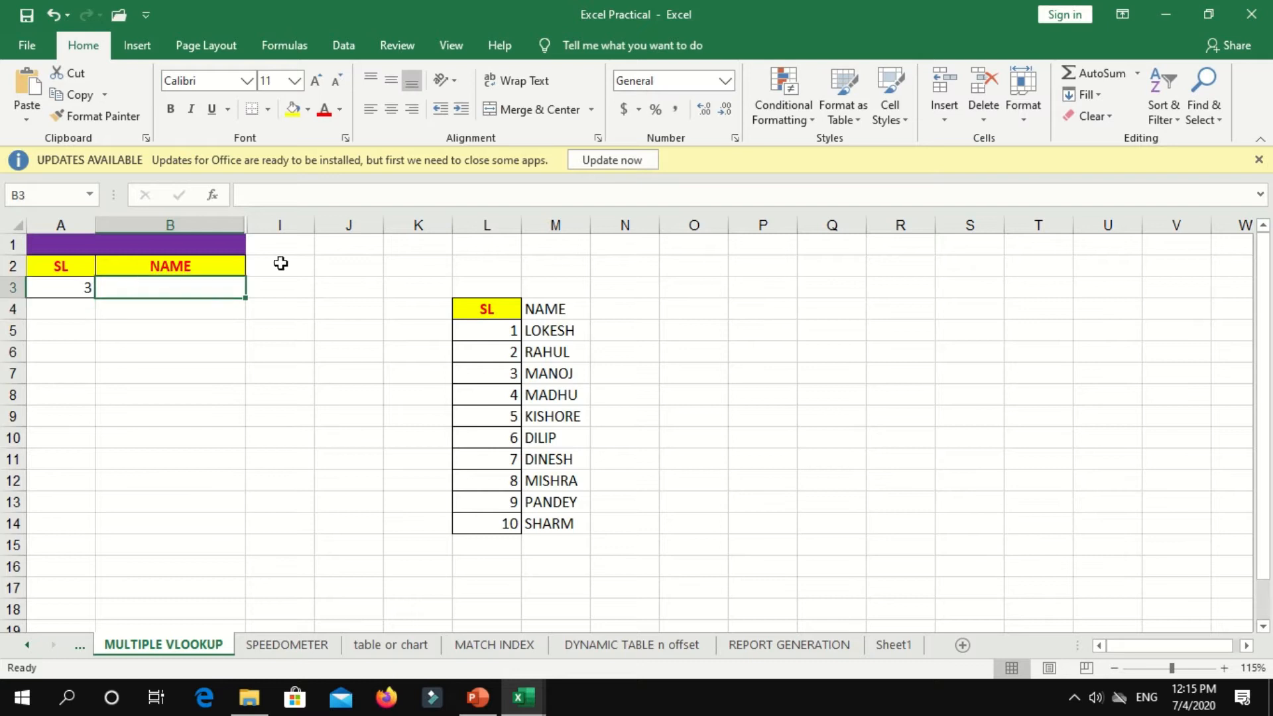
Start a VLOOKUP formula in B3 with A3 as the lookup value.
left_click(301, 197)
type("=")
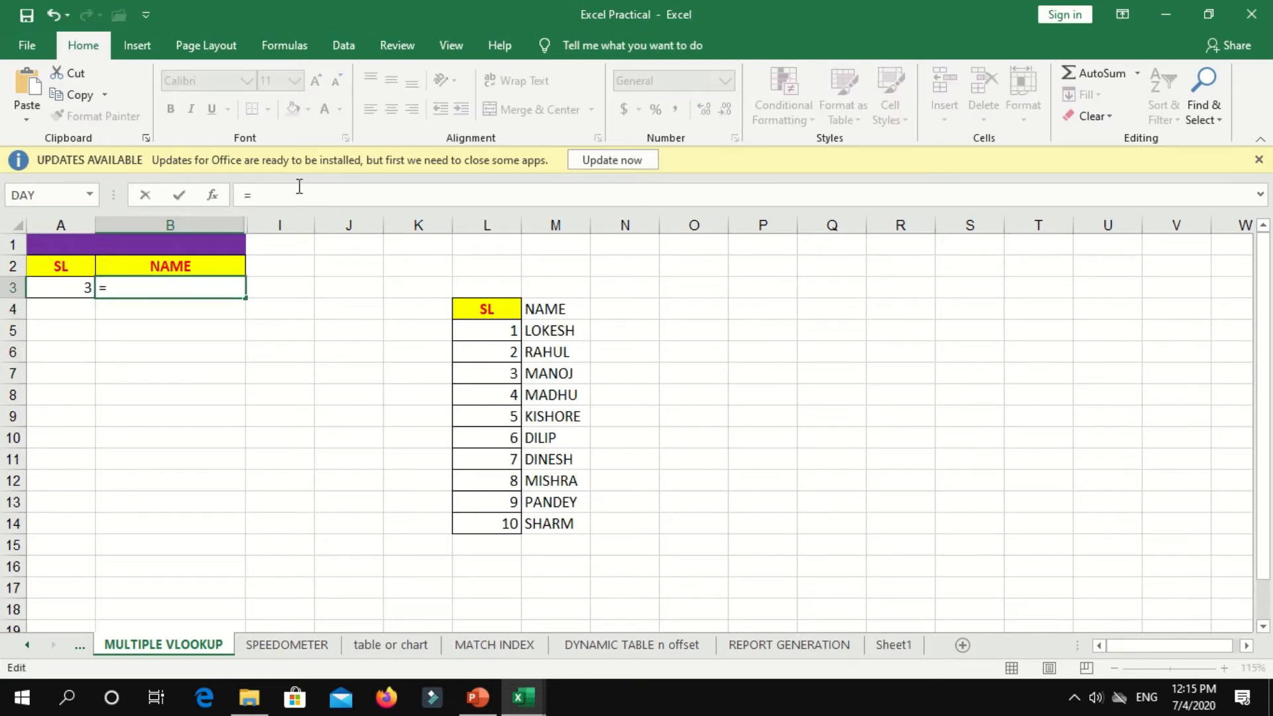
type("vlookup")
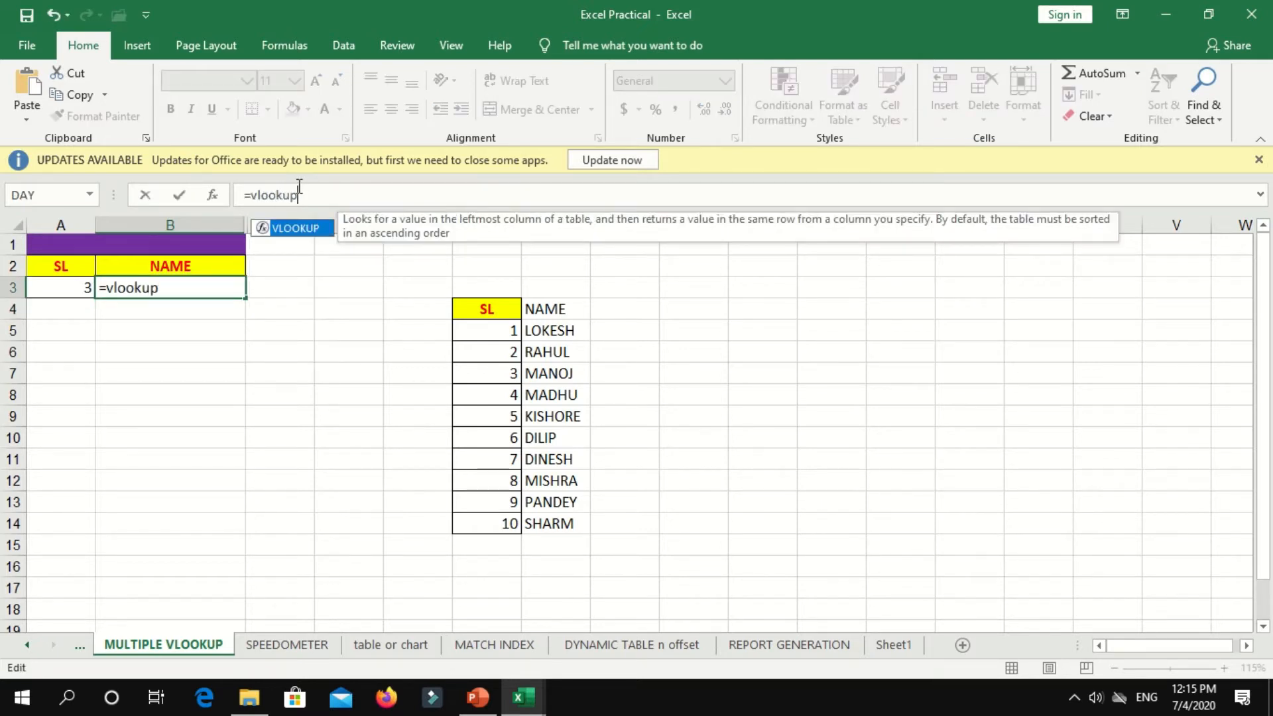
type("(")
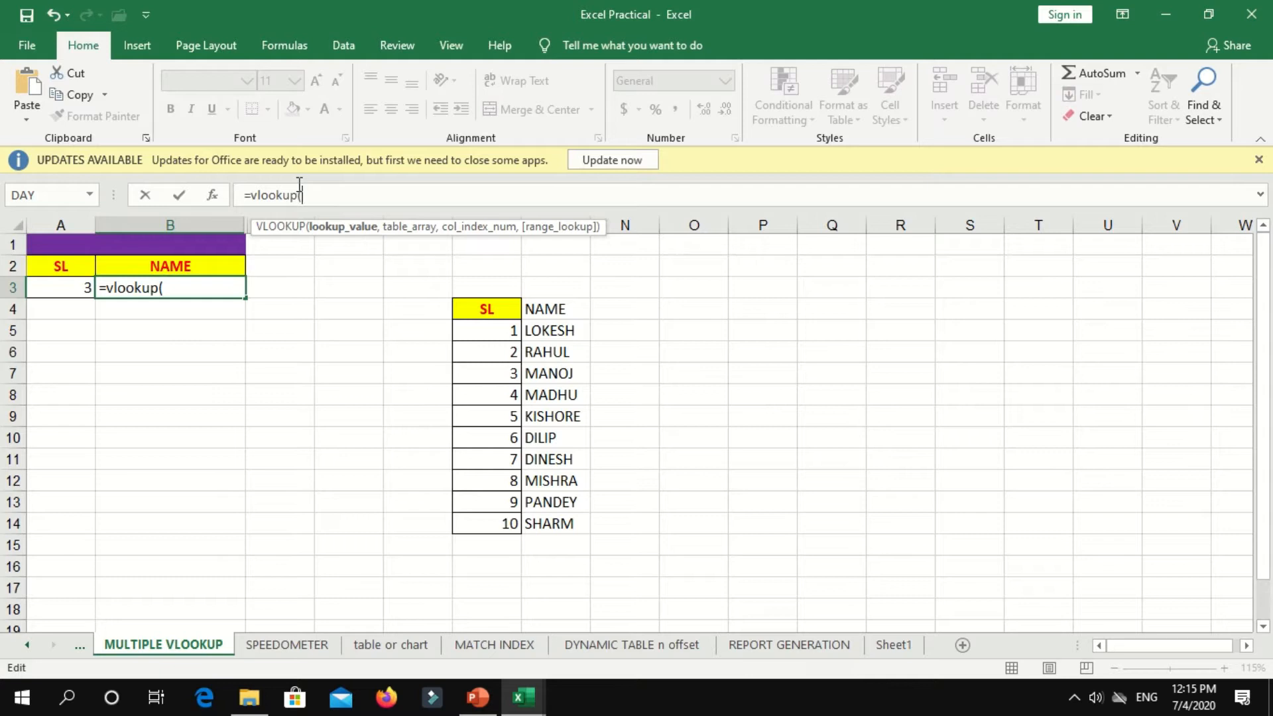
left_click(83, 289)
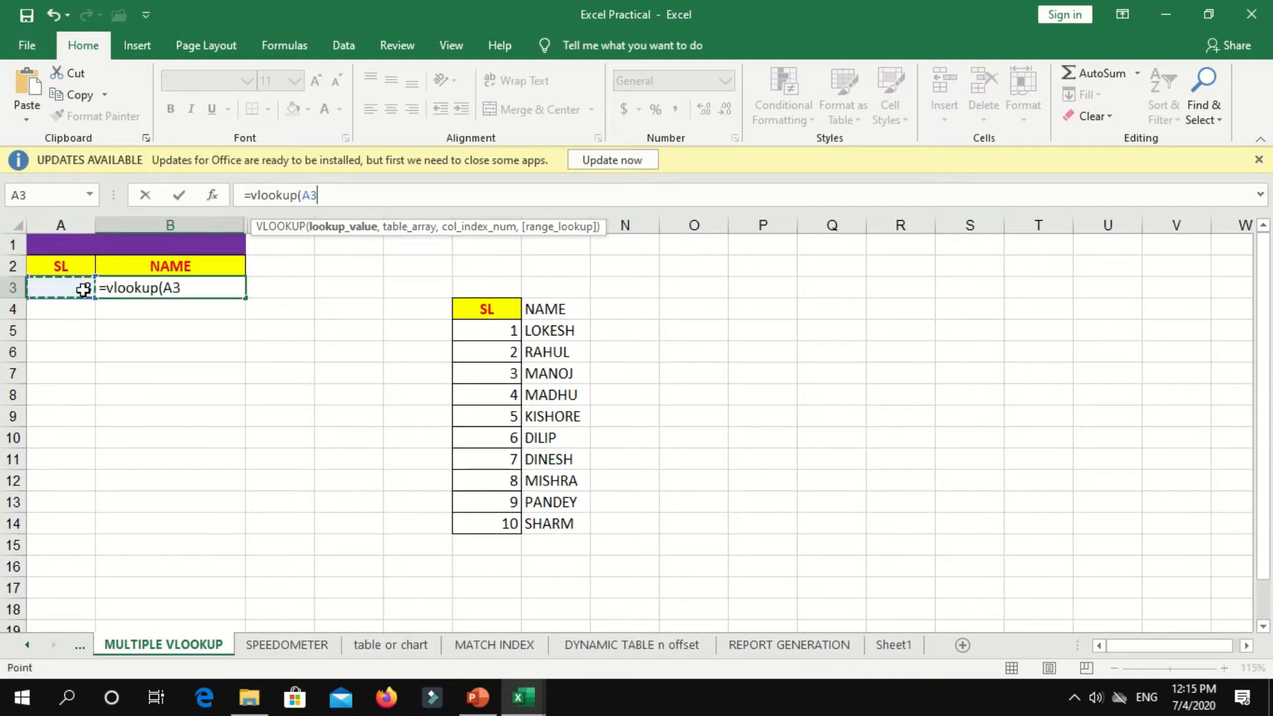
type(",")
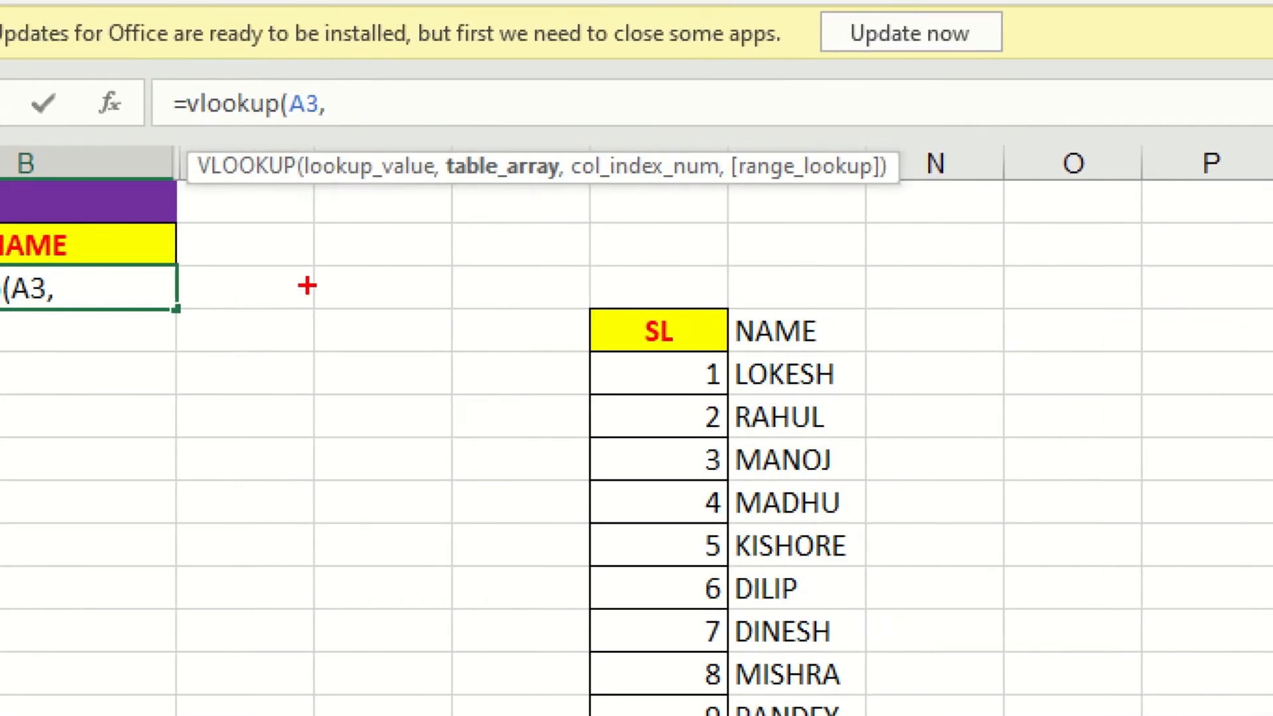
Add the range L4:M14 as the table array of the B3 VLOOKUP formula.
mouse_move(178, 144)
left_mouse_down()
mouse_move(541, 203)
mouse_move(985, 203)
mouse_move(886, 203)
left_mouse_up()
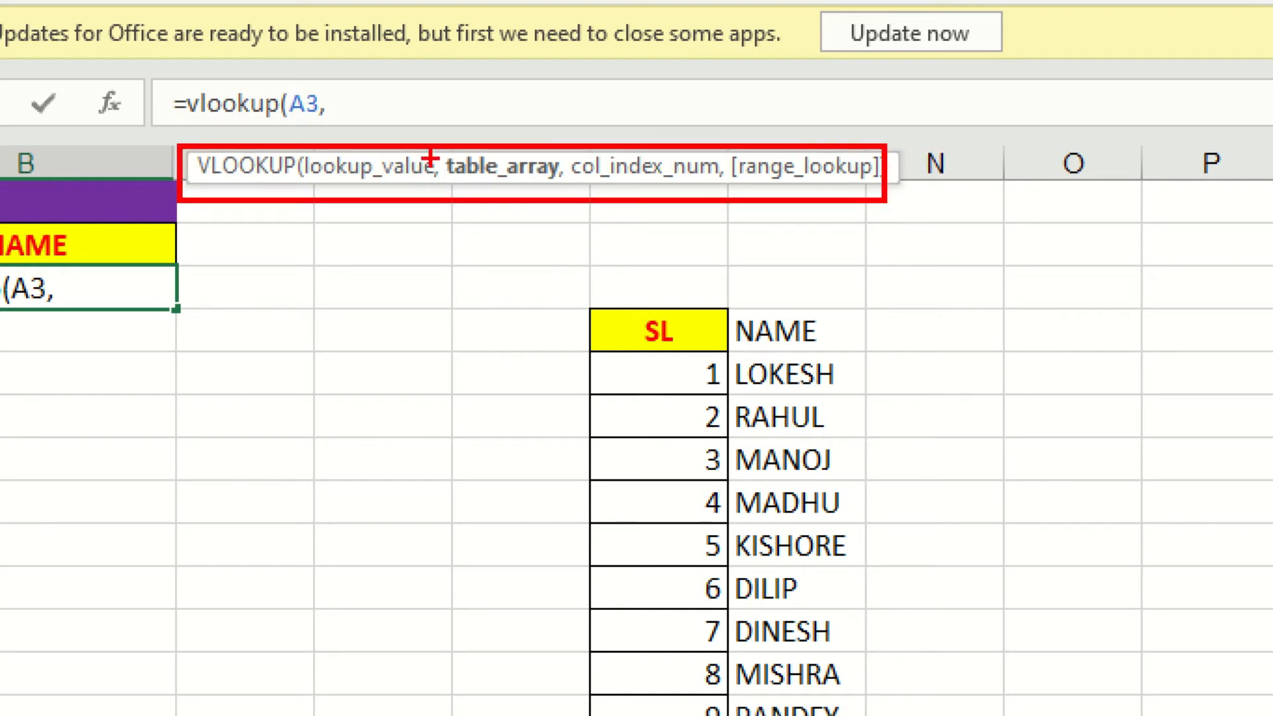
mouse_move(439, 145)
left_mouse_down()
mouse_move(457, 187)
mouse_move(556, 185)
left_mouse_up()
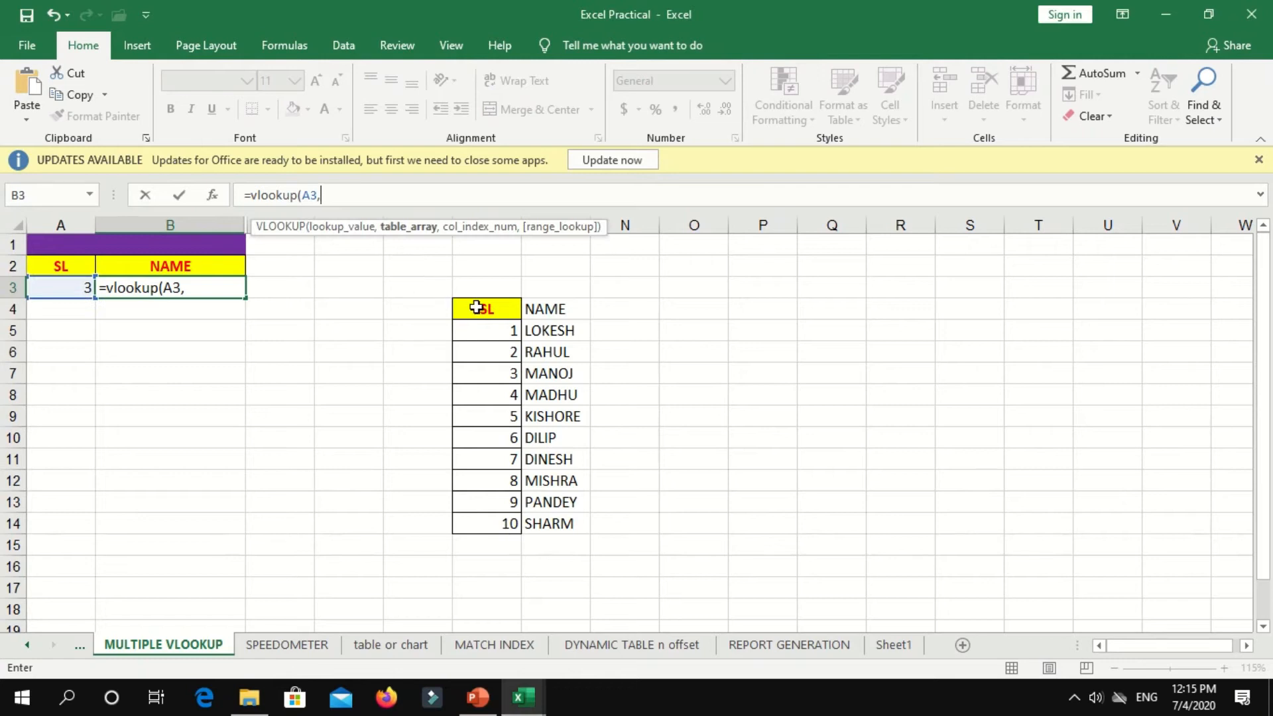
left_click_drag(476, 307, 563, 525)
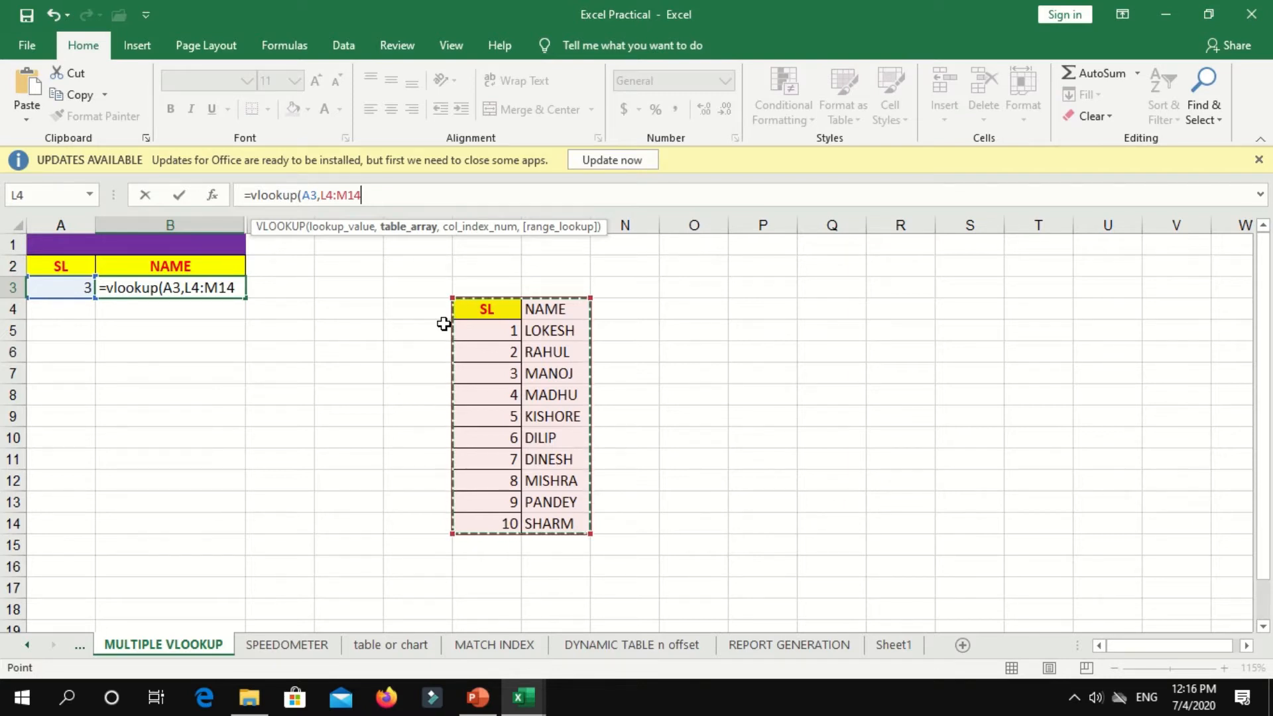
type(",")
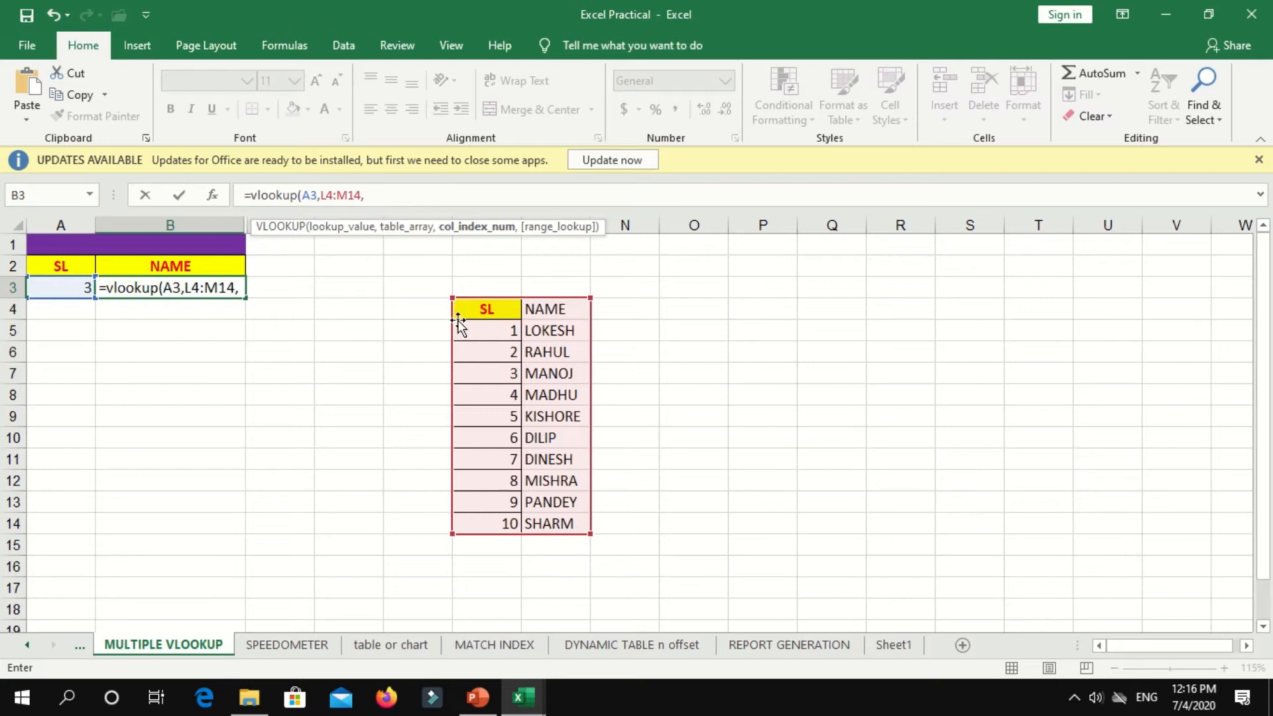
left_click(536, 374)
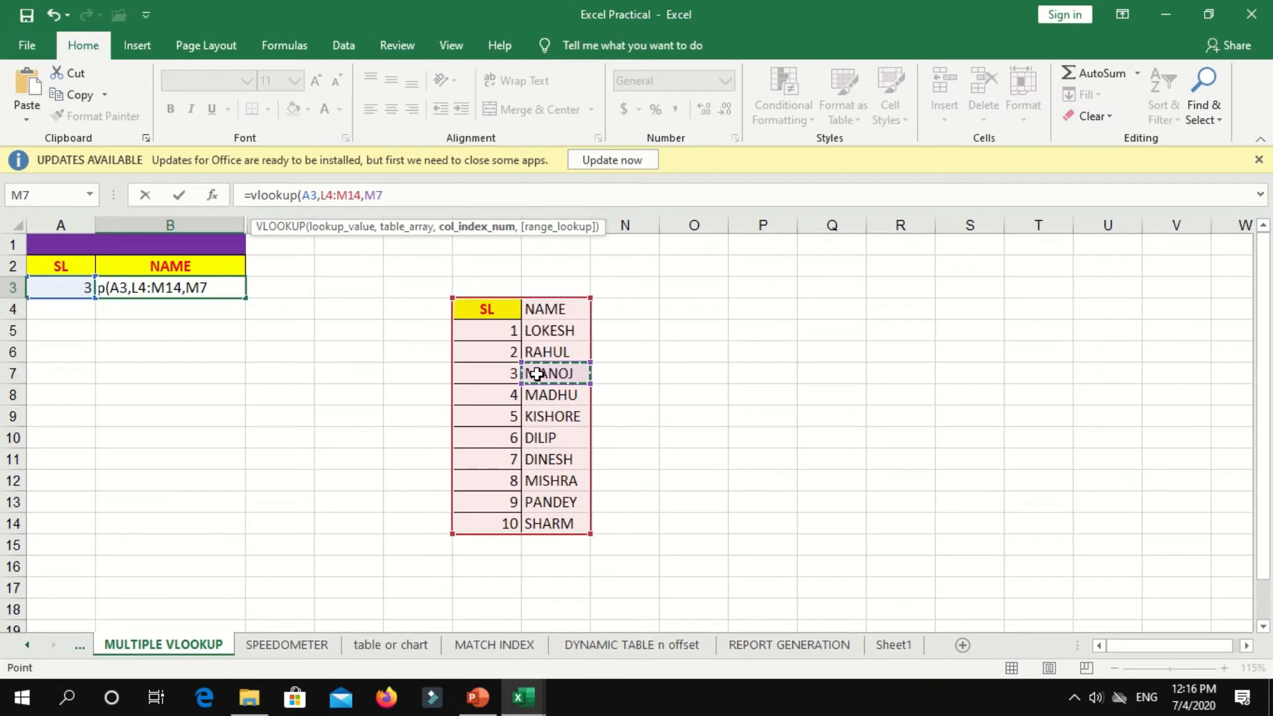
key("BackSpace")
key("BackSpace")
left_click(500, 311)
left_click(538, 309)
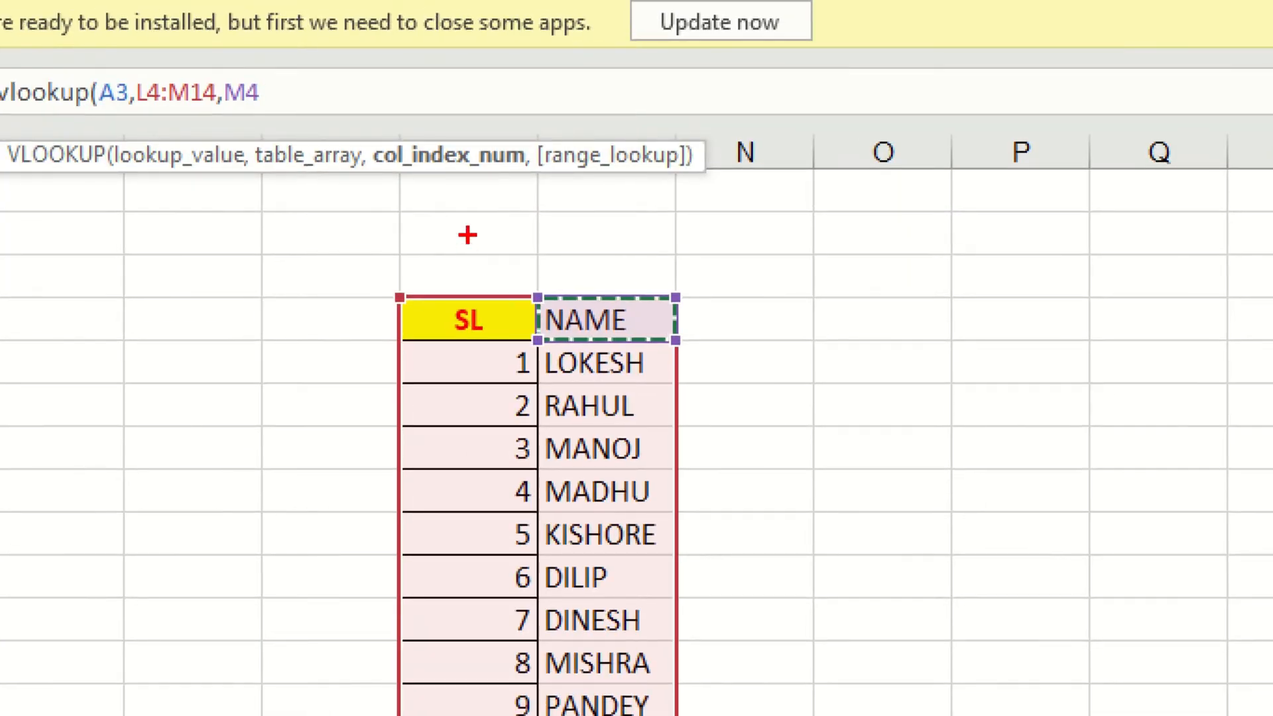
mouse_move(471, 233)
left_mouse_down()
mouse_move(466, 287)
mouse_move(464, 243)
mouse_move(486, 292)
mouse_move(499, 293)
left_mouse_up()
mouse_move(591, 236)
left_mouse_down()
mouse_move(594, 273)
mouse_move(677, 289)
left_mouse_up()
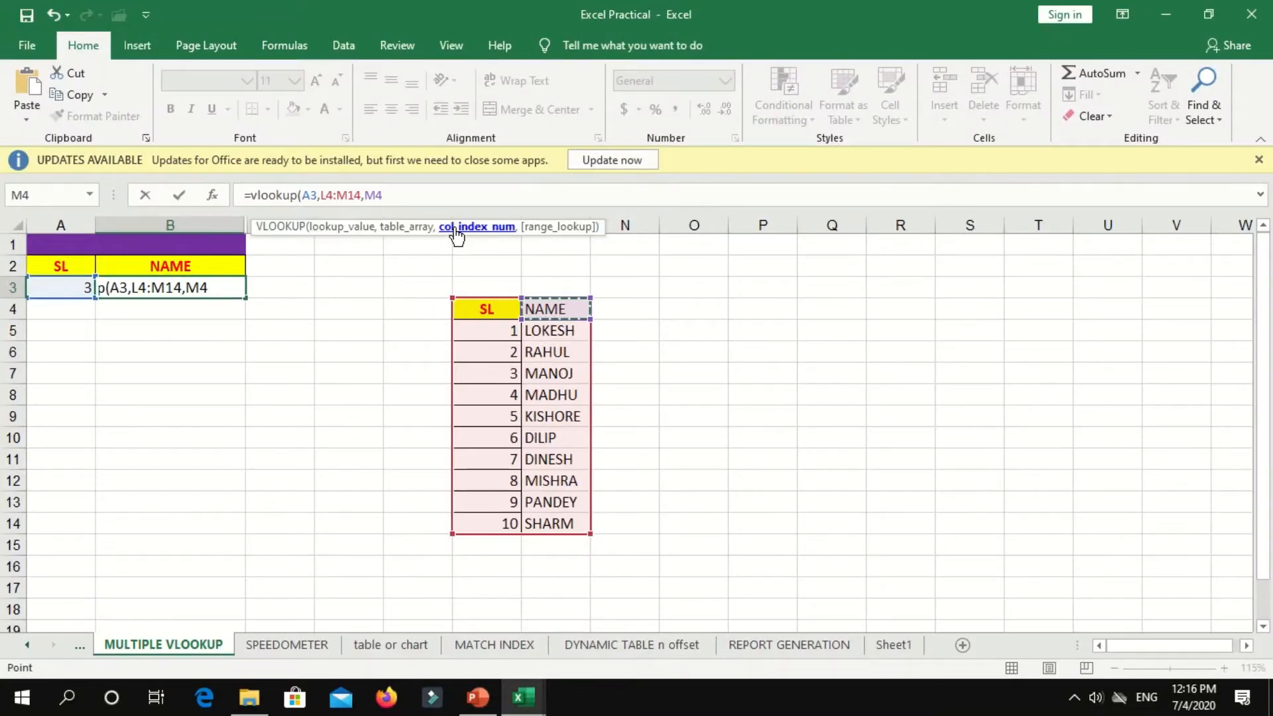
key("BackSpace")
key("BackSpace")
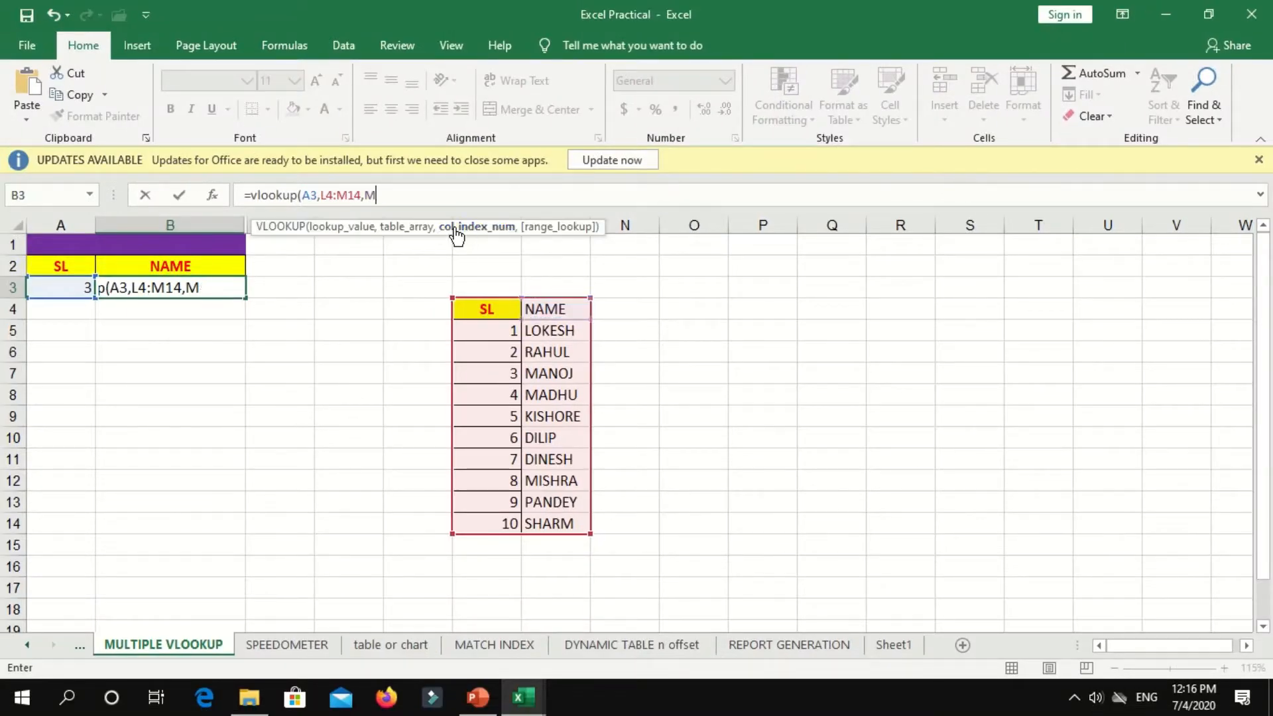
Complete the B3 formula with column index 3 and FALSE for an exact match.
type("3")
type(",")
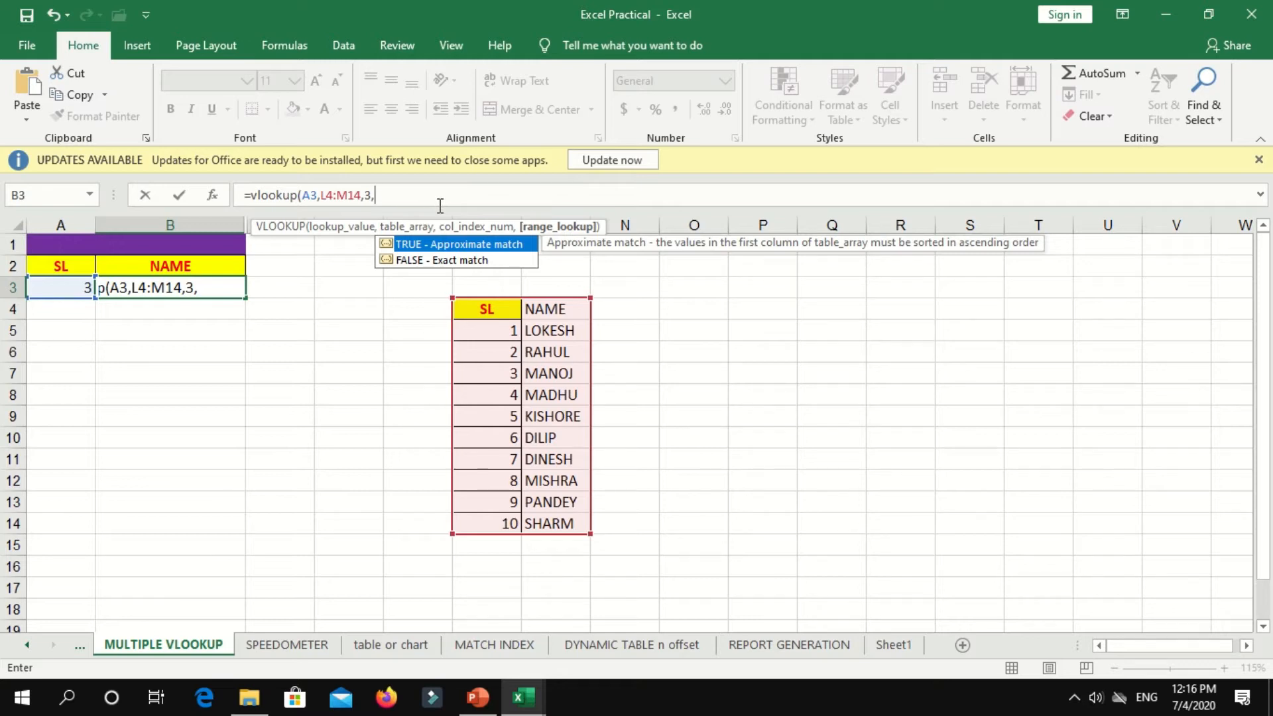
type("FALSE")
key("Down")
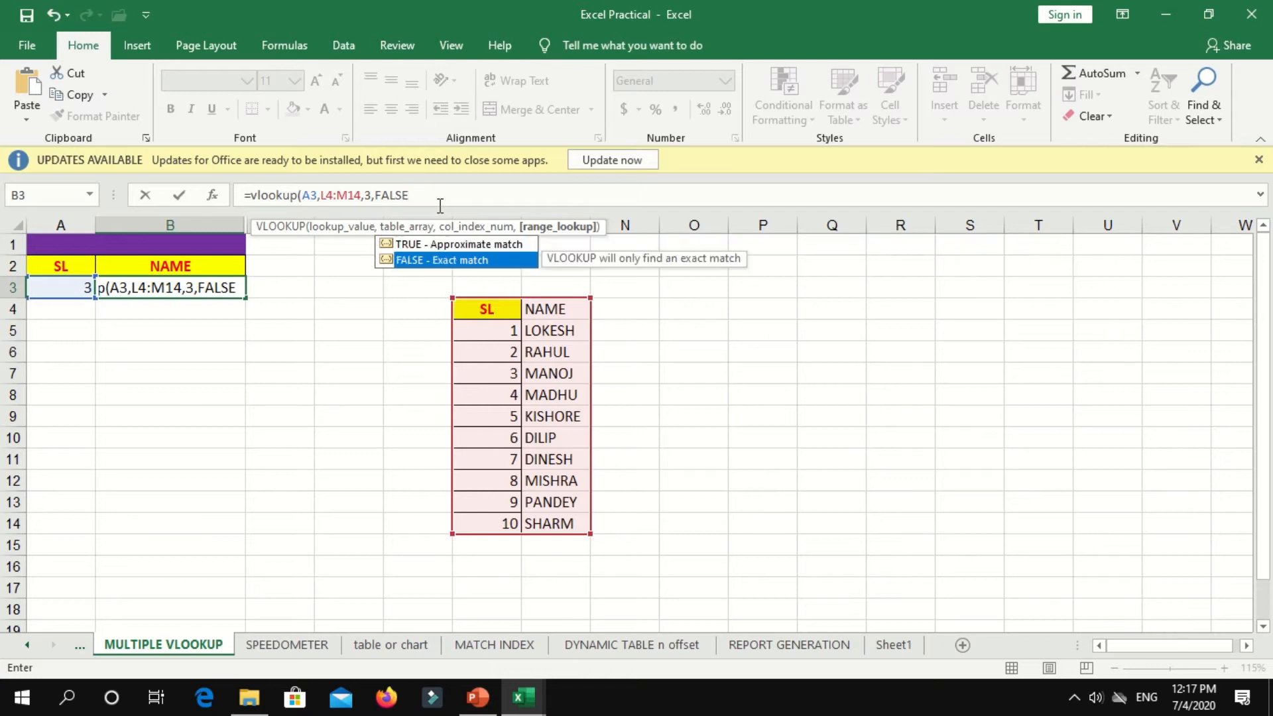
key("Return")
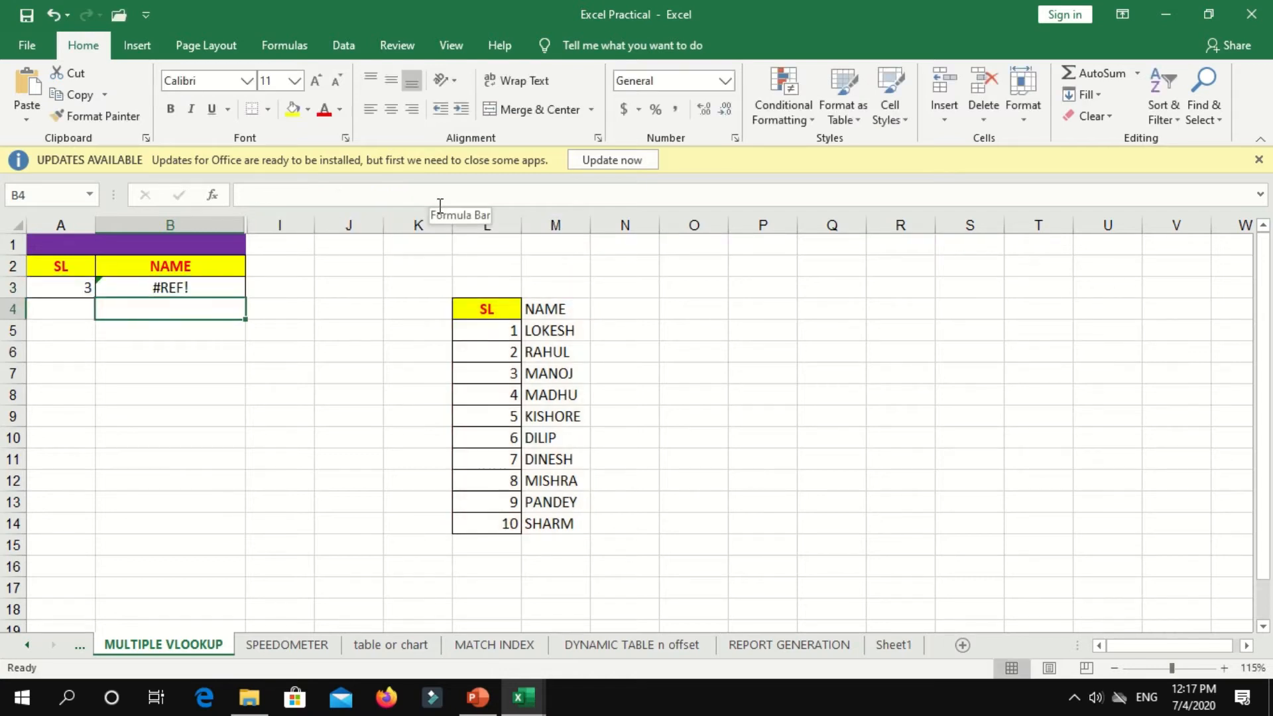
Change the column index in the B3 VLOOKUP formula to 2.
left_click(229, 283)
left_click(435, 194)
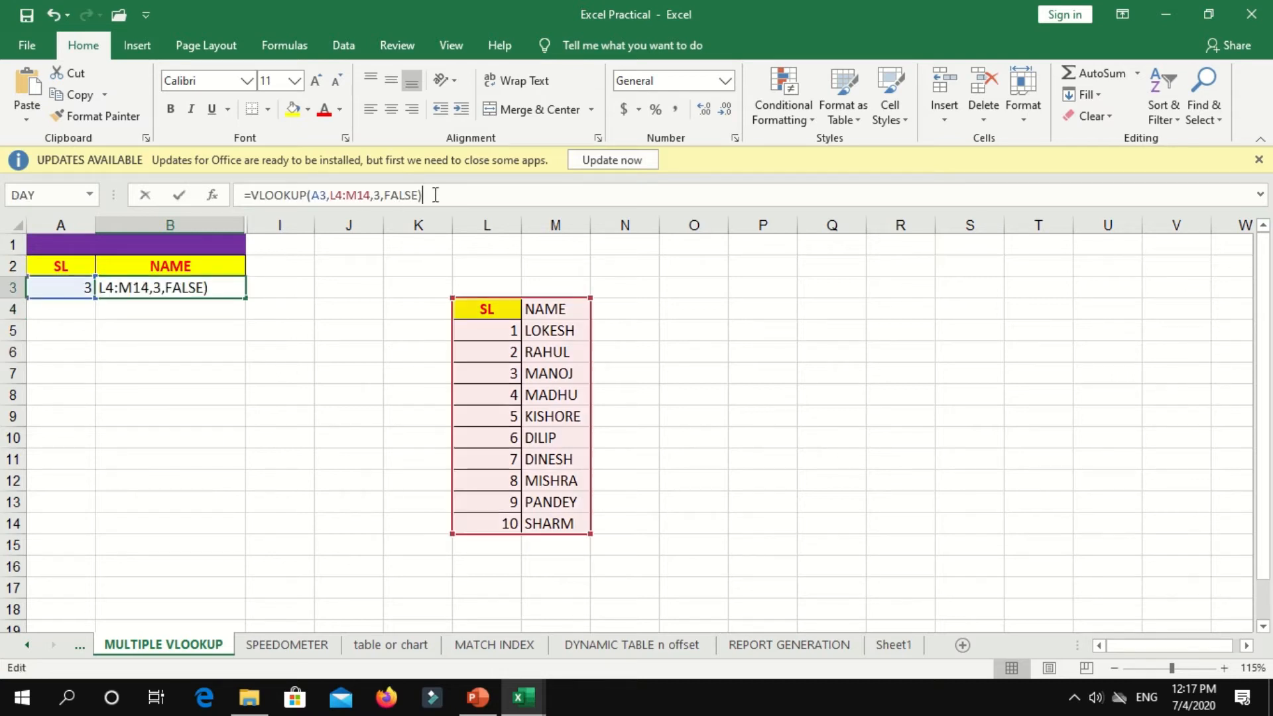
left_click(382, 194)
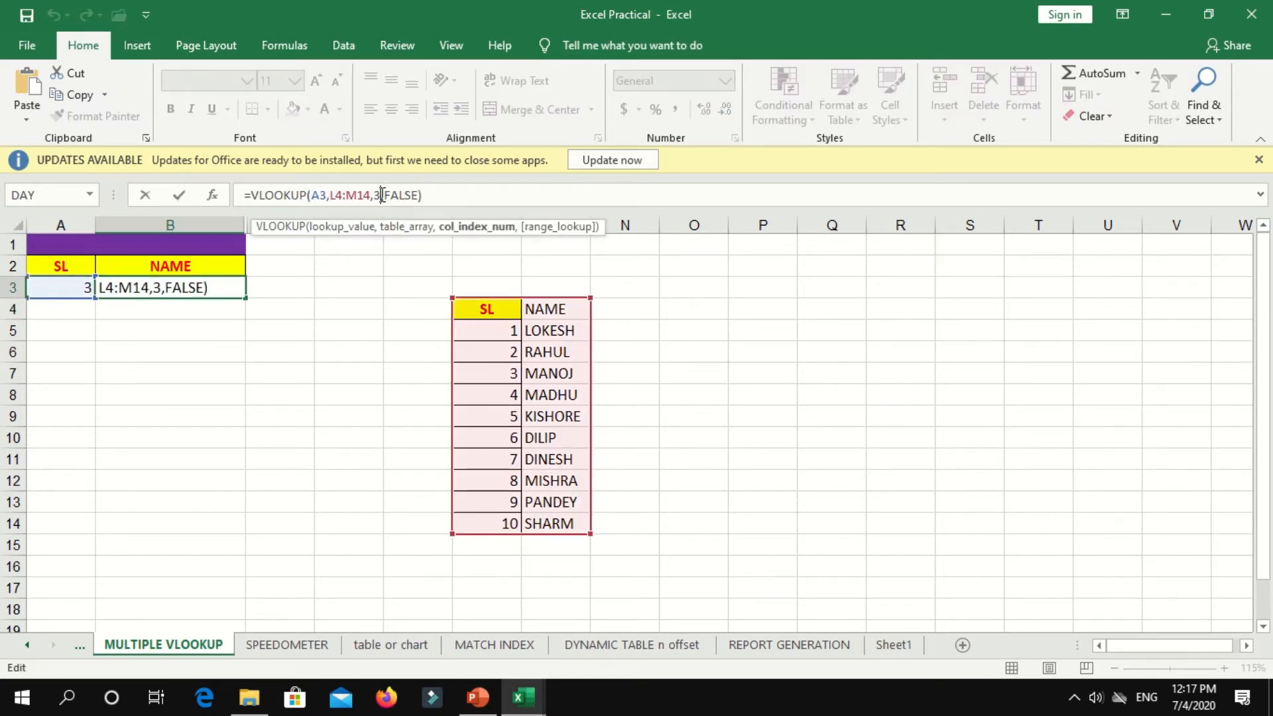
key("BackSpace")
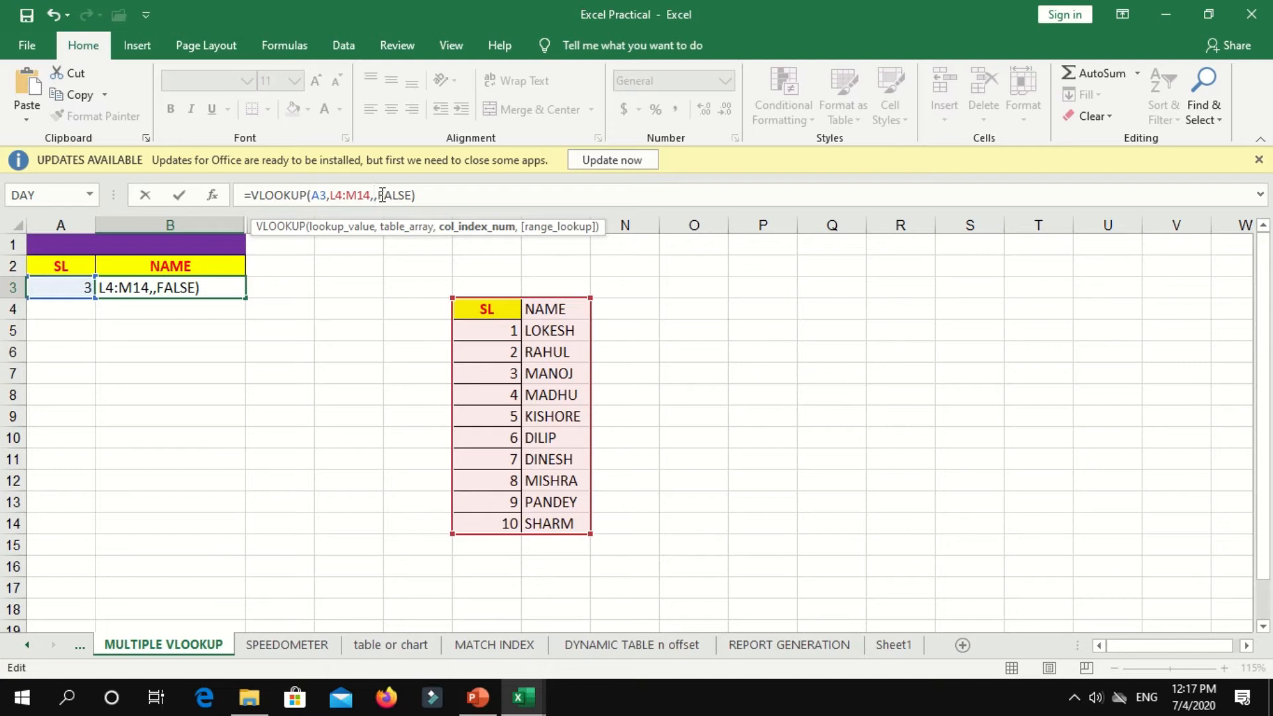
type("2")
key("Return")
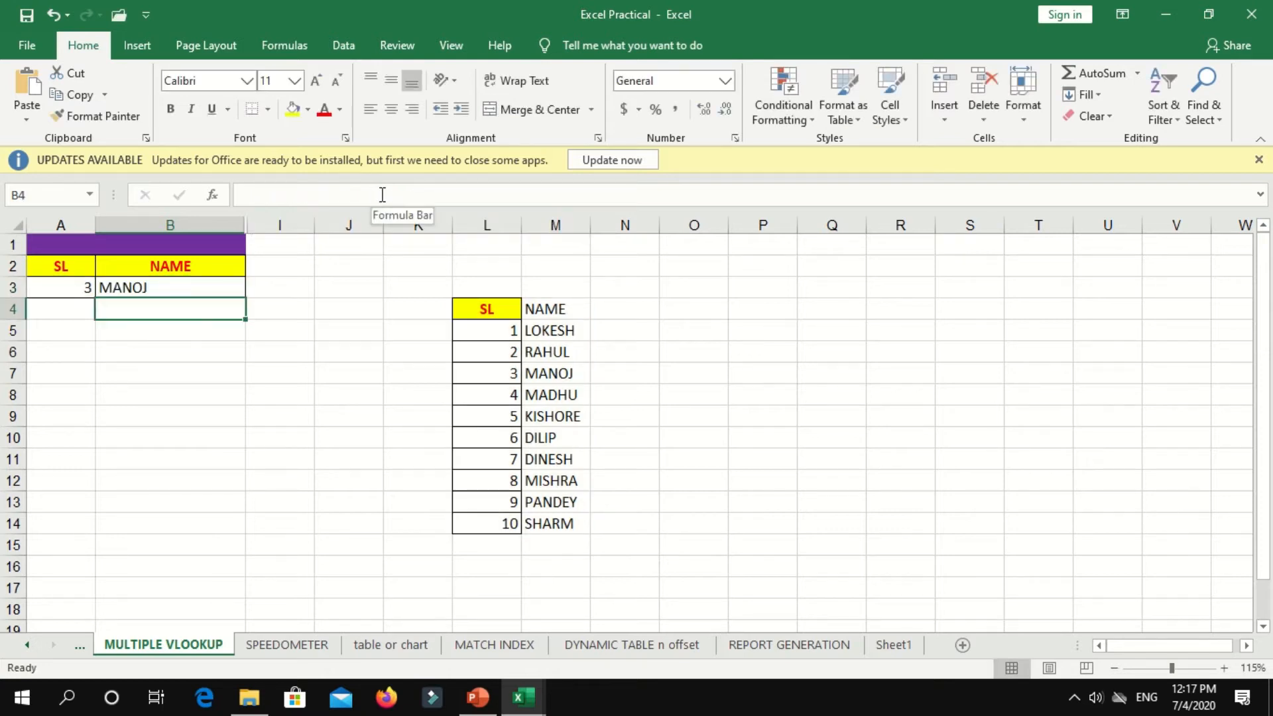
Review the VLOOKUP formula in B3, the names in M5:M14 and the lookup value in A3.
left_click(207, 289)
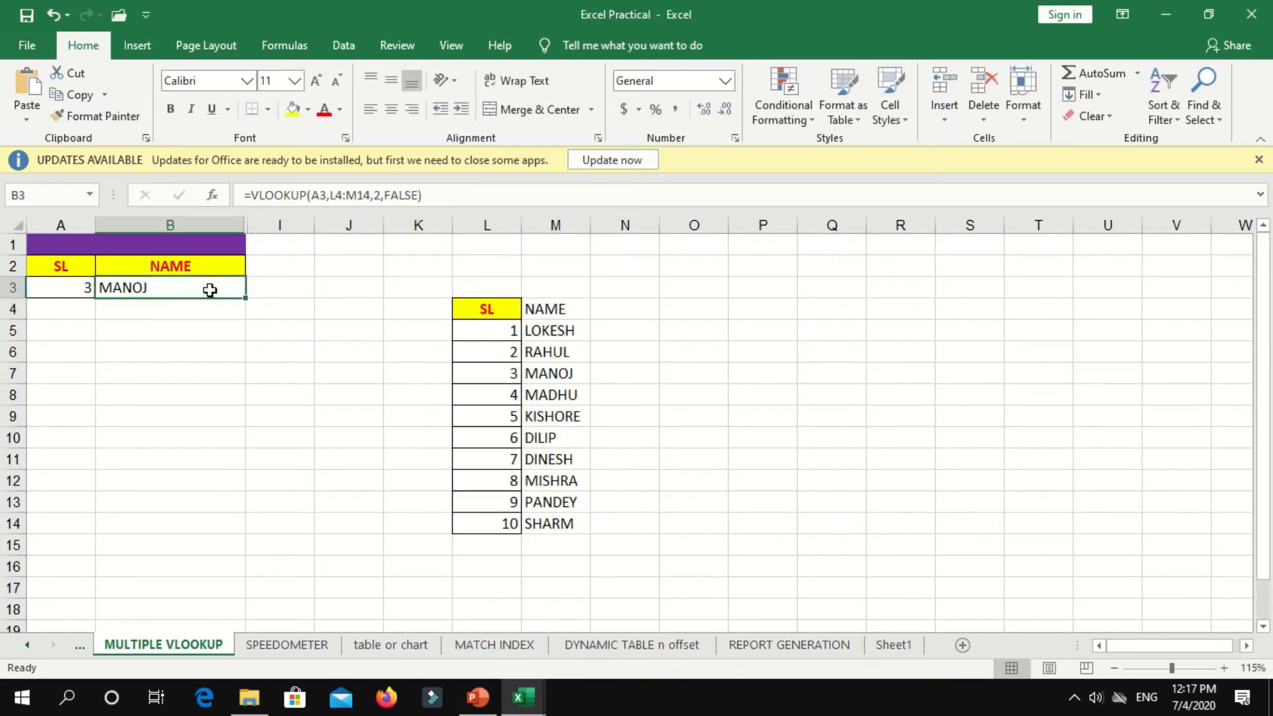
left_click(418, 193)
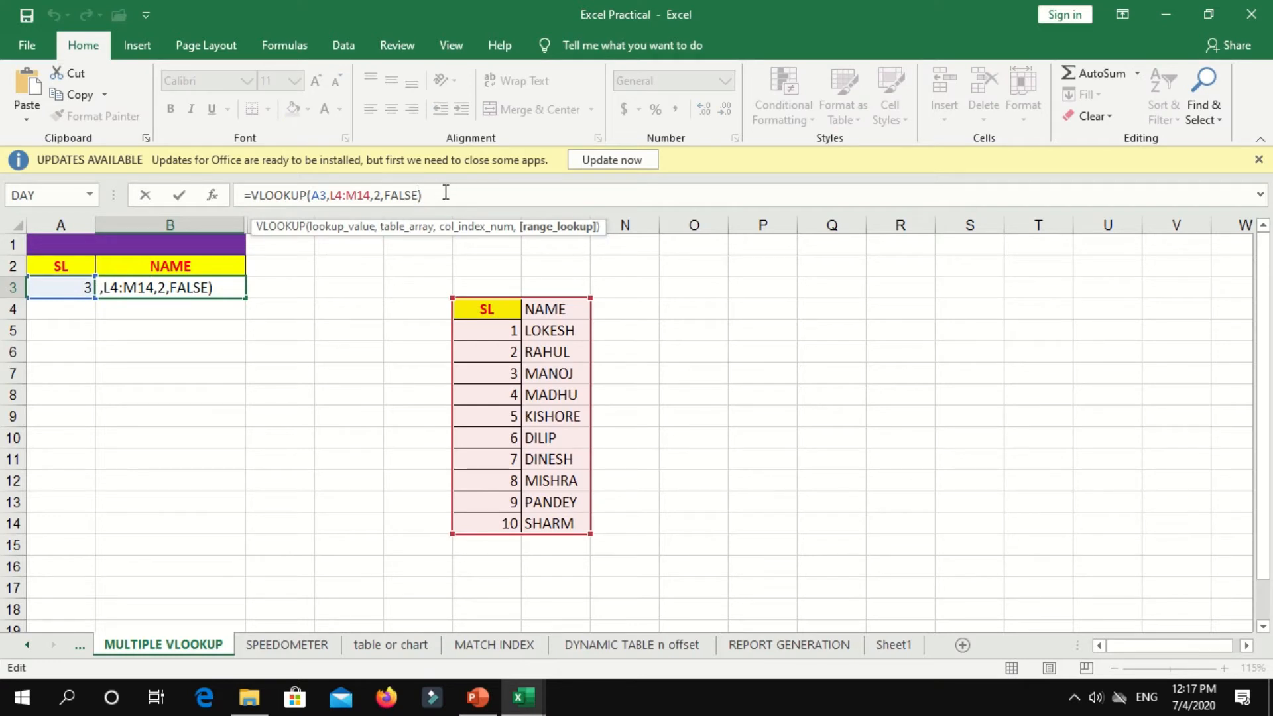
key("Return")
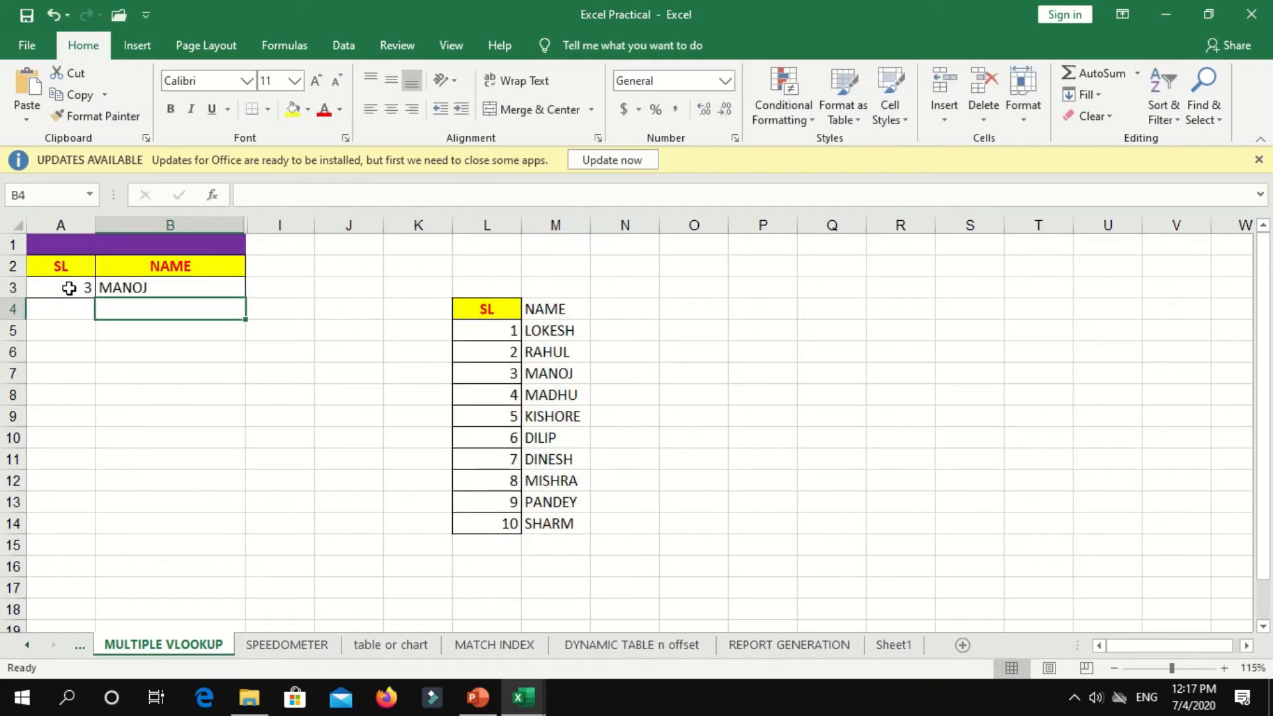
left_click(538, 534)
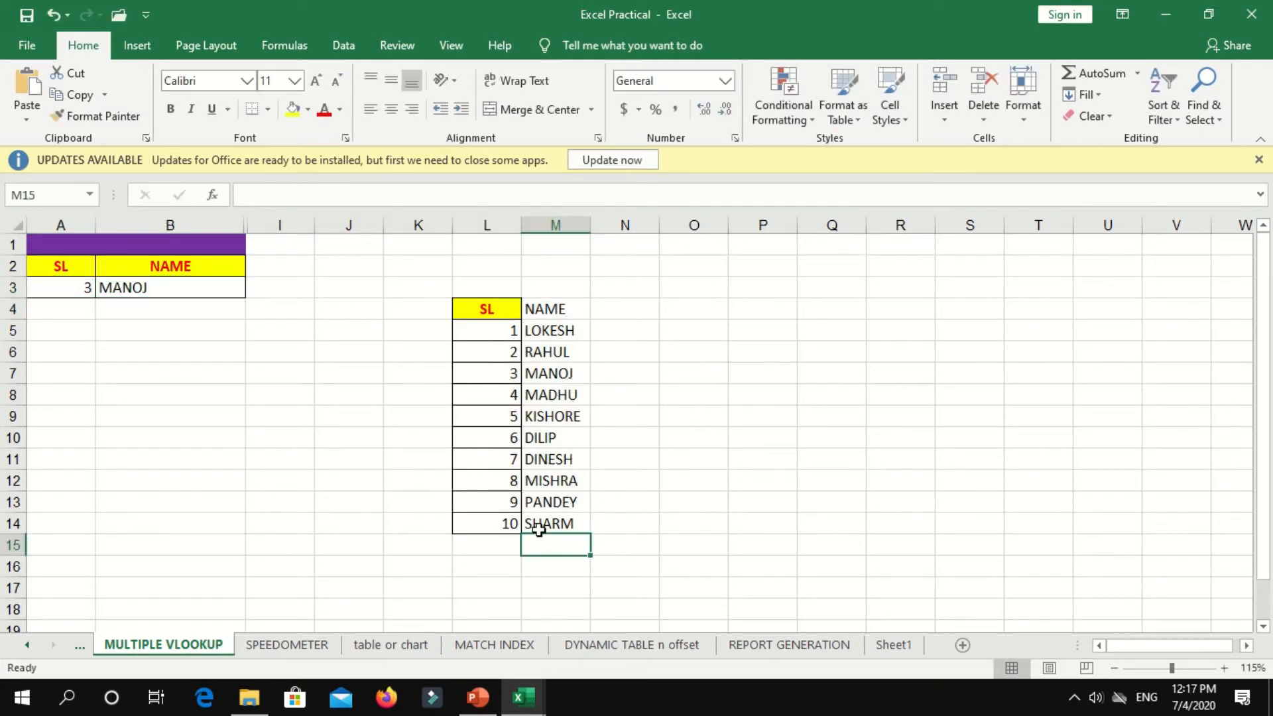
left_click_drag(555, 332, 544, 525)
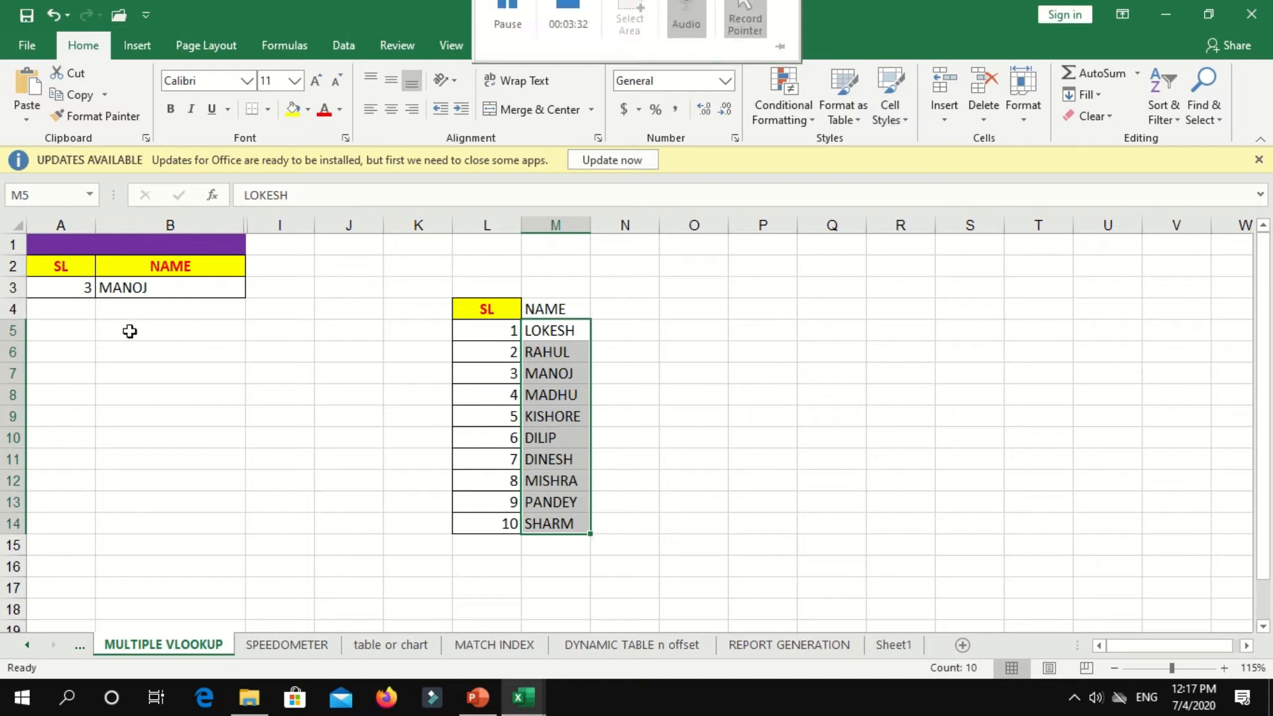
left_click(82, 289)
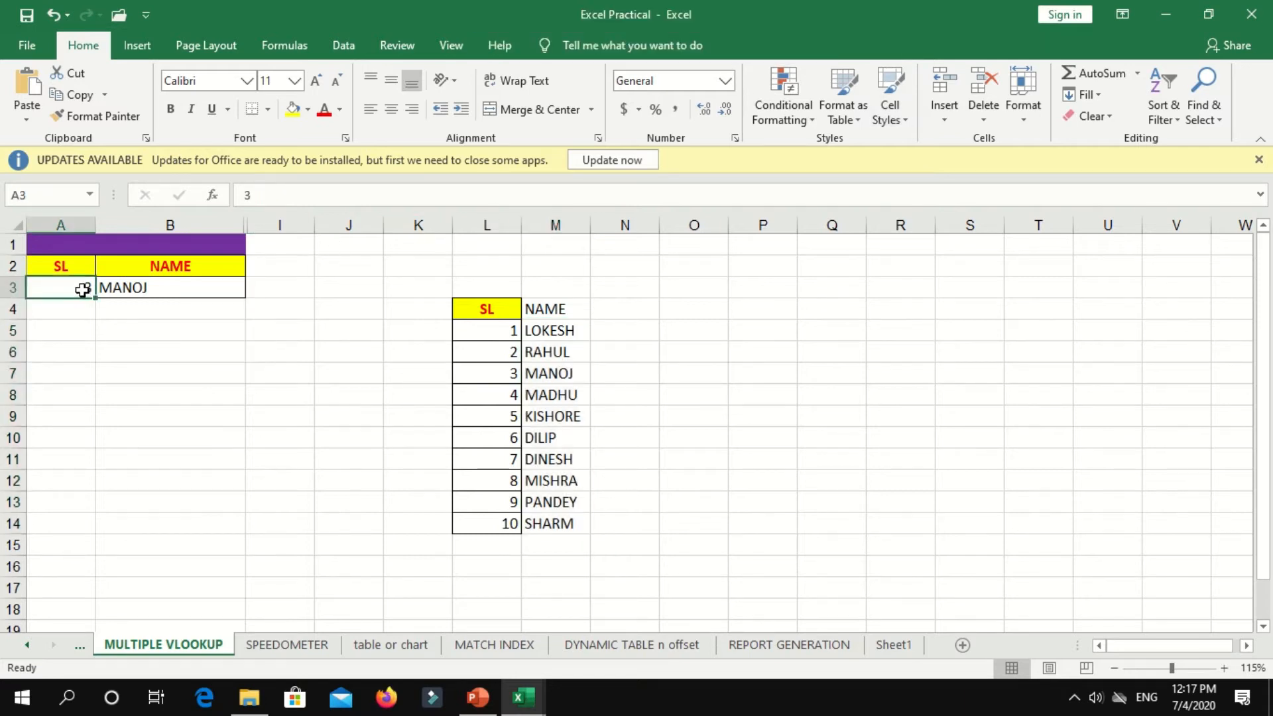
Rename the SL header in cell L4 of the name lookup table as "emp id".
left_click(508, 314)
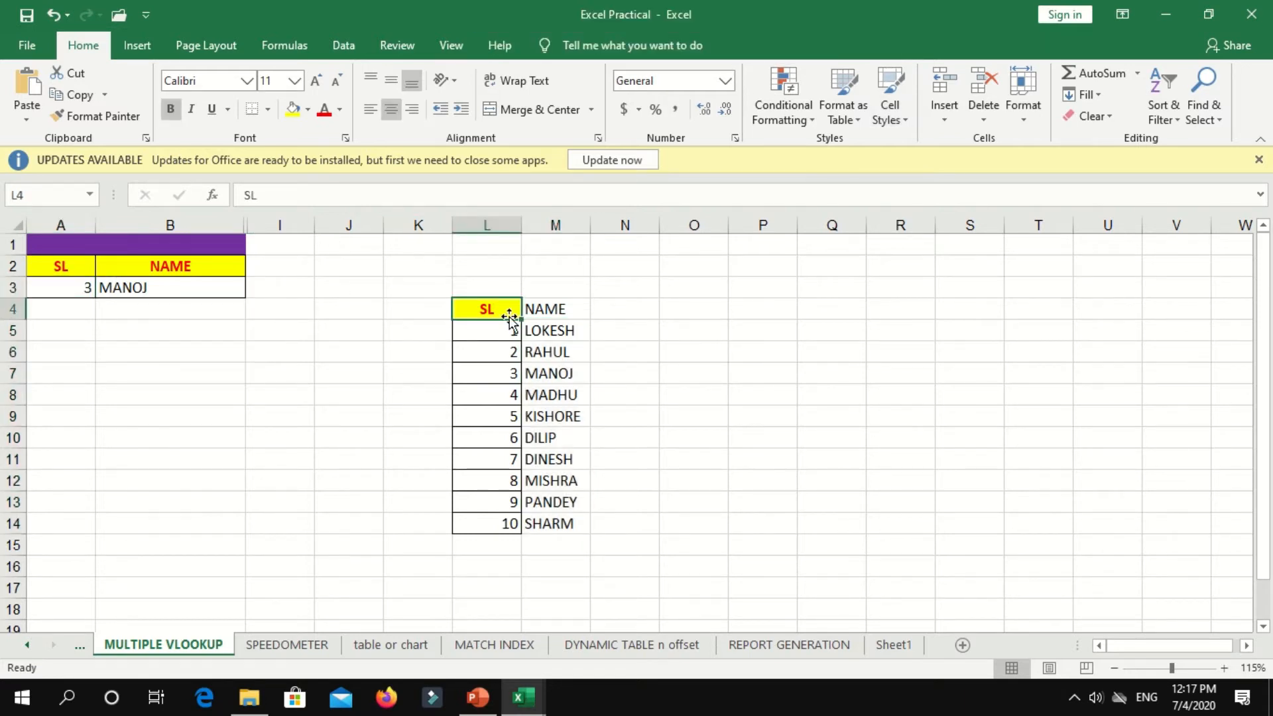
type("emp id")
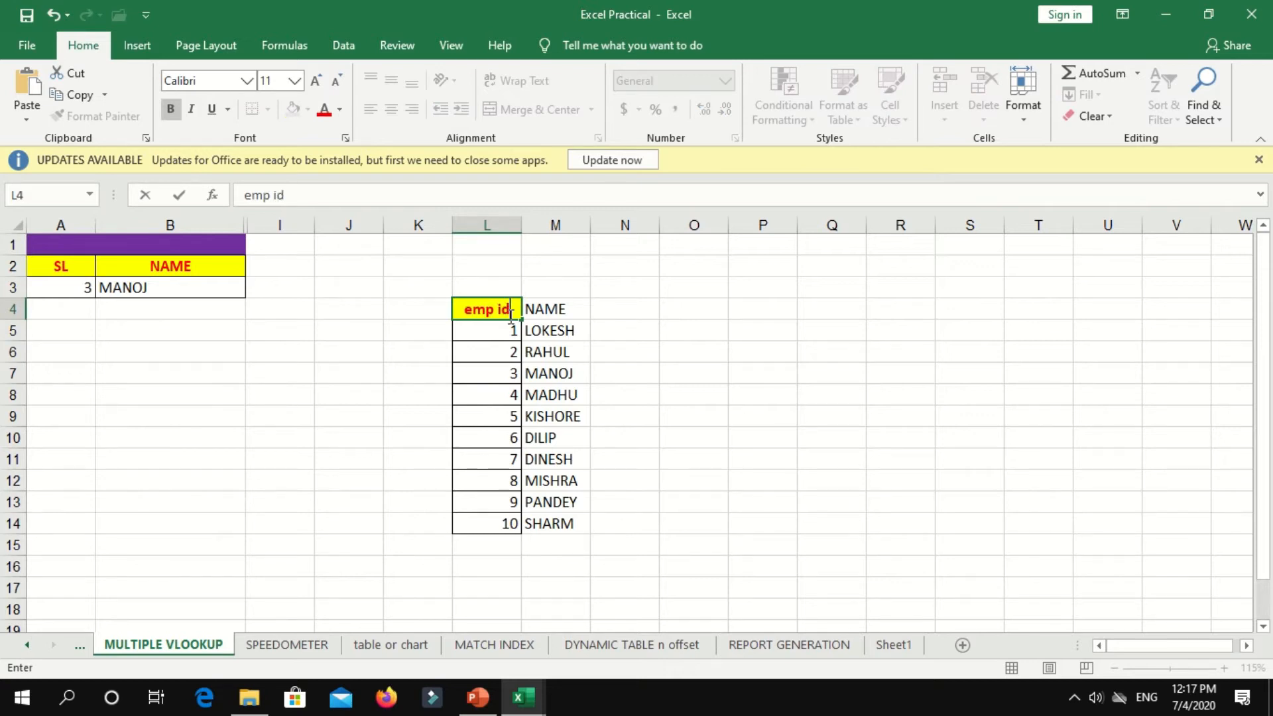
left_click(78, 268)
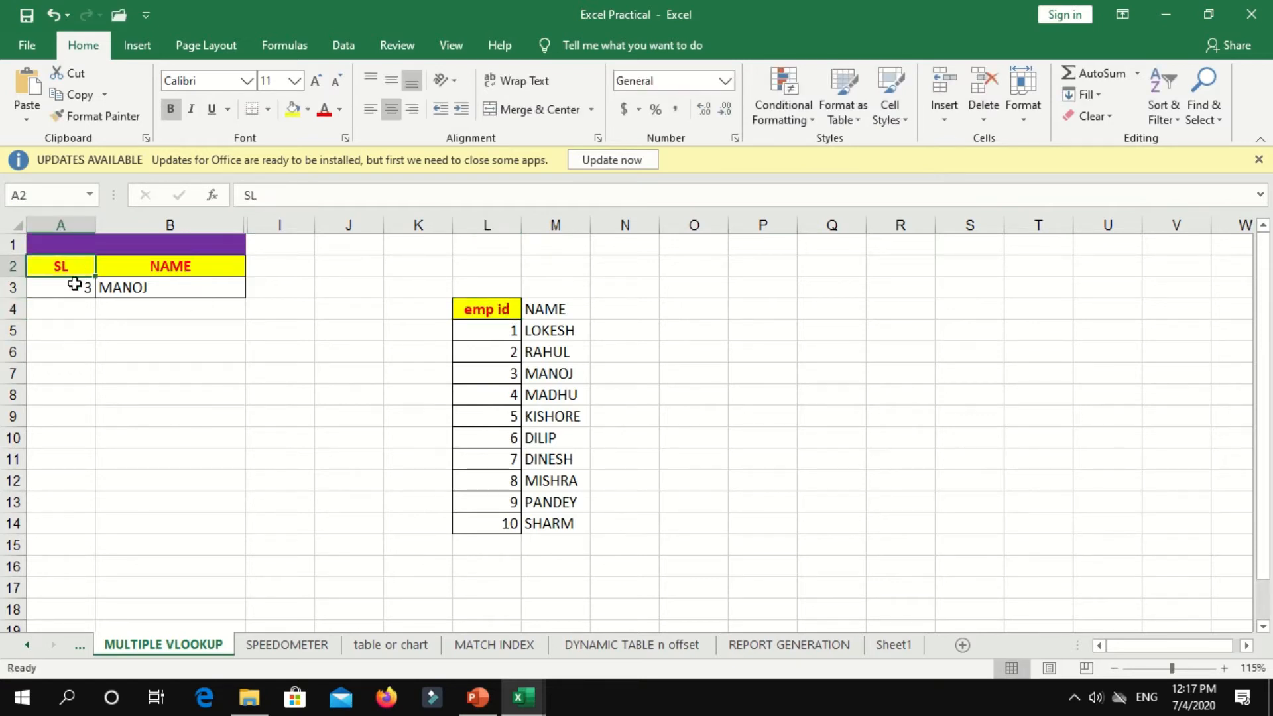
Set the lookup value in A3 to 4 to test the name lookup in B3.
left_click(70, 292)
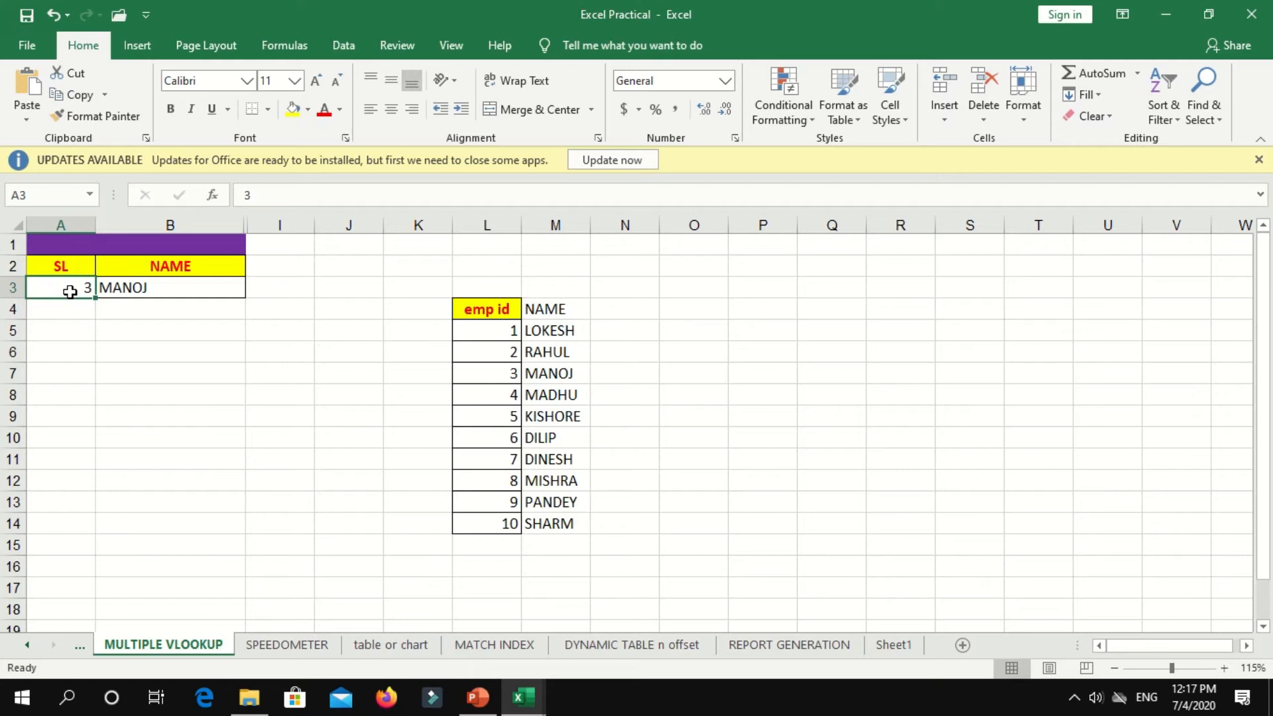
type("4")
key("Return")
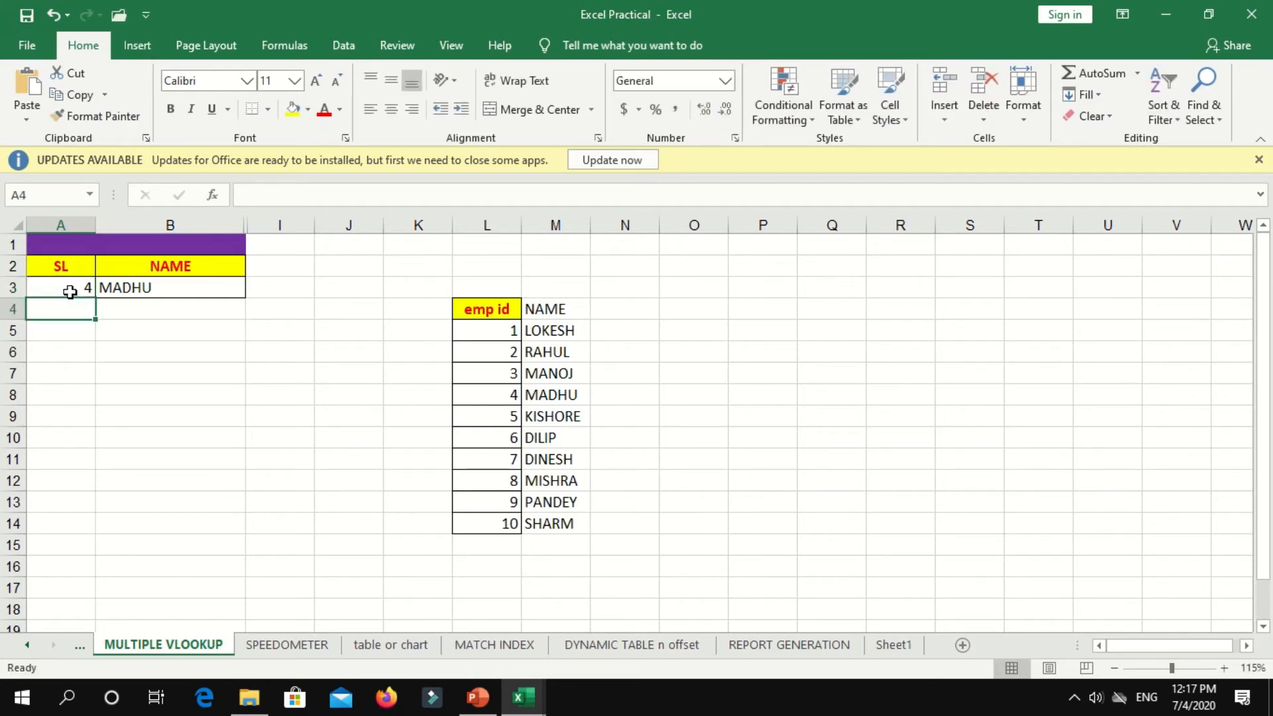
left_click(219, 295)
left_click(51, 285)
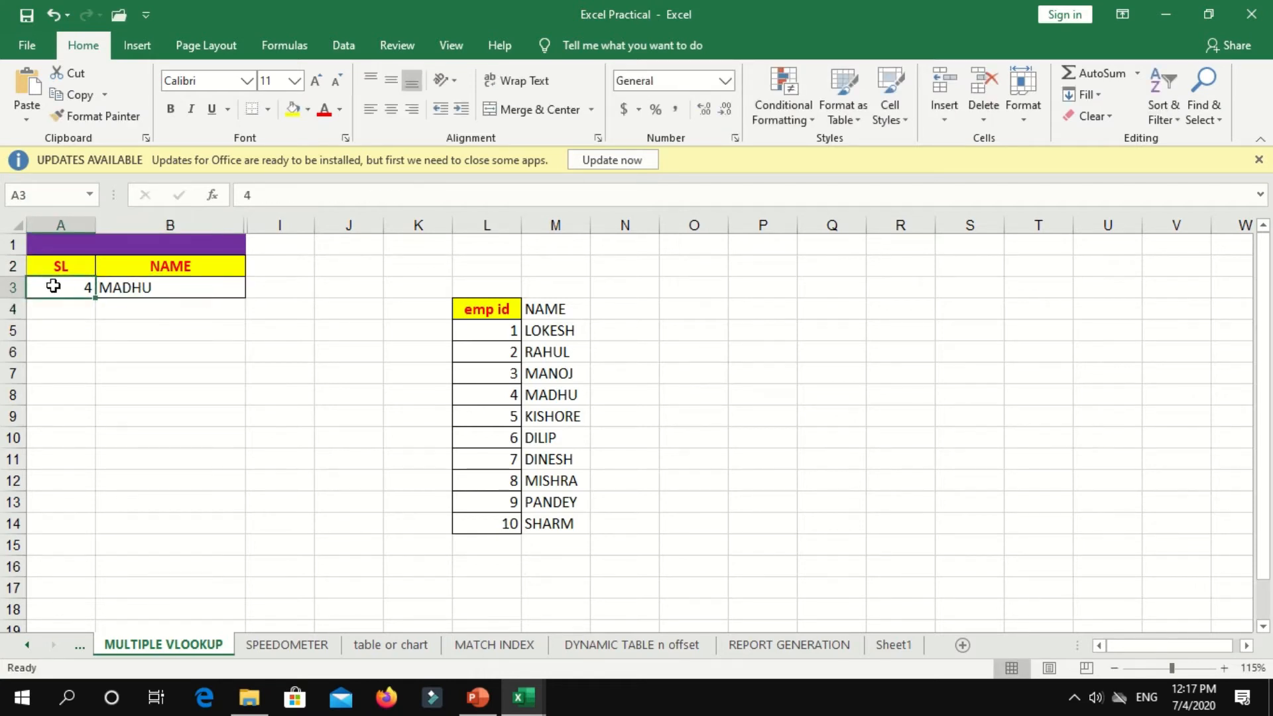
Rename the SL header in cell A2 as "emp id".
left_click(63, 267)
type("emp id")
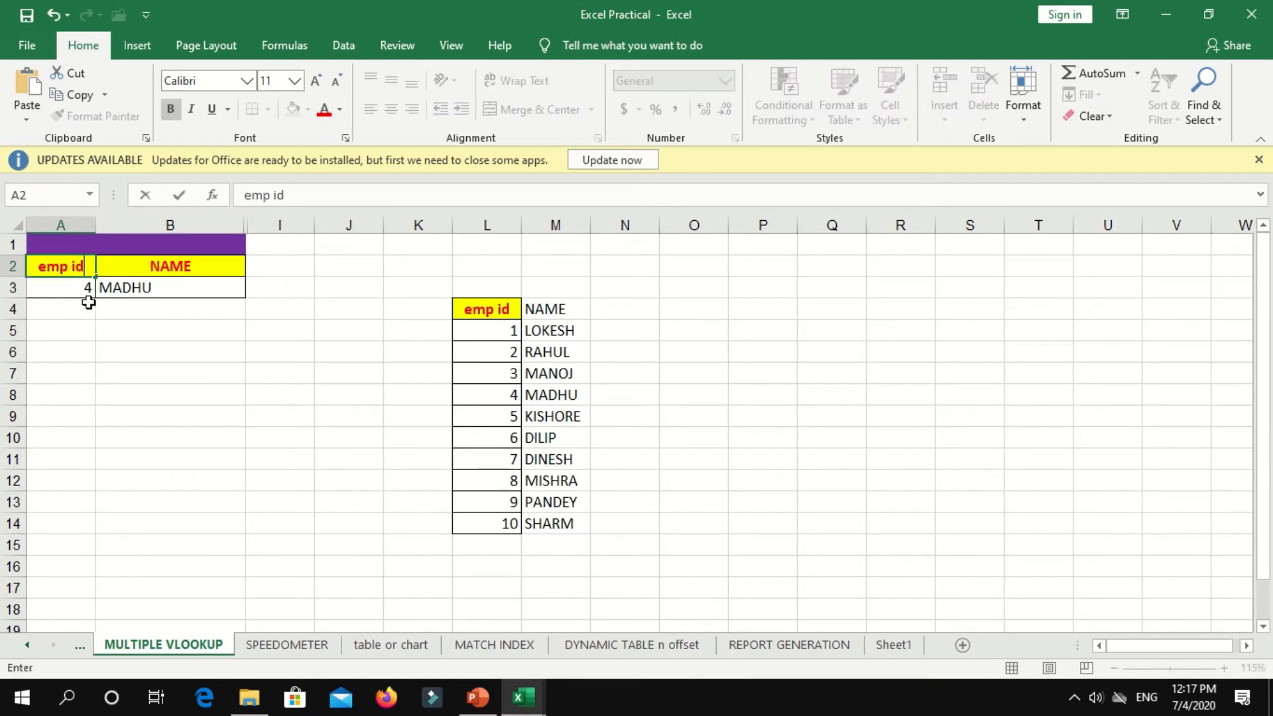
left_click(87, 309)
left_click(83, 283)
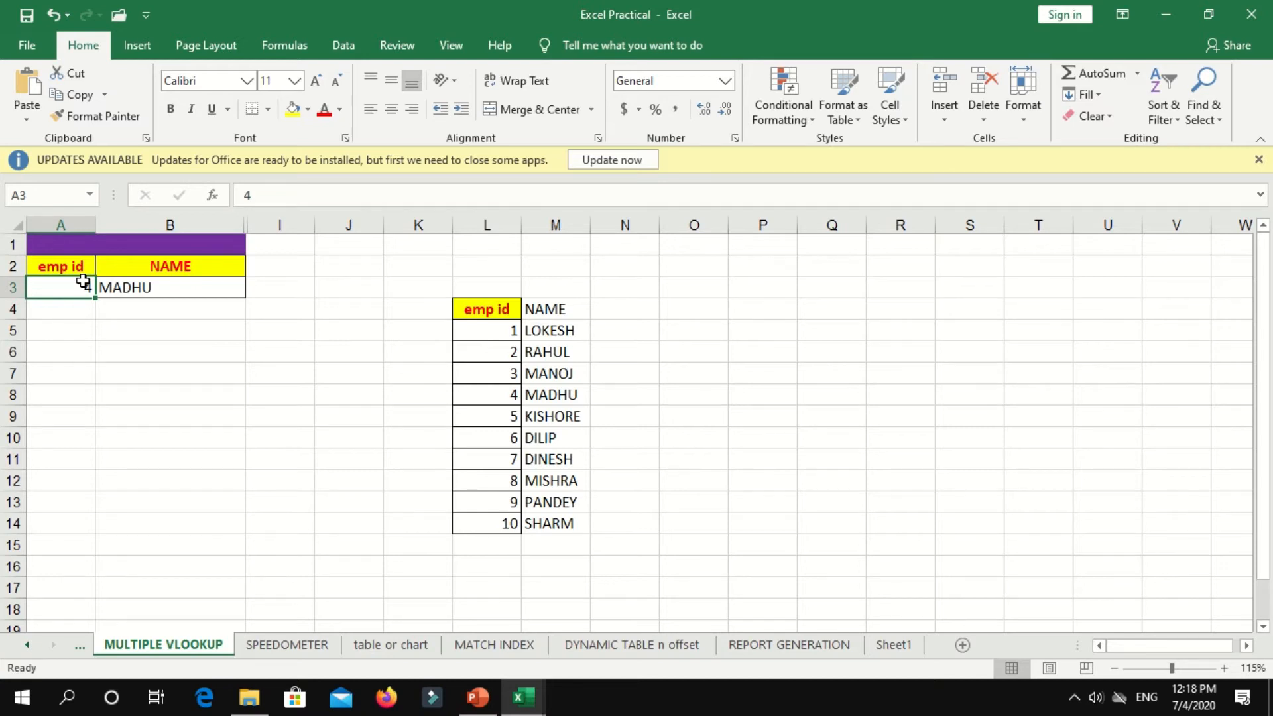
Examine the B3 lookup, the emp id and name table in L4:M14, and the units, type and bill table in E7:H17.
left_click(156, 290)
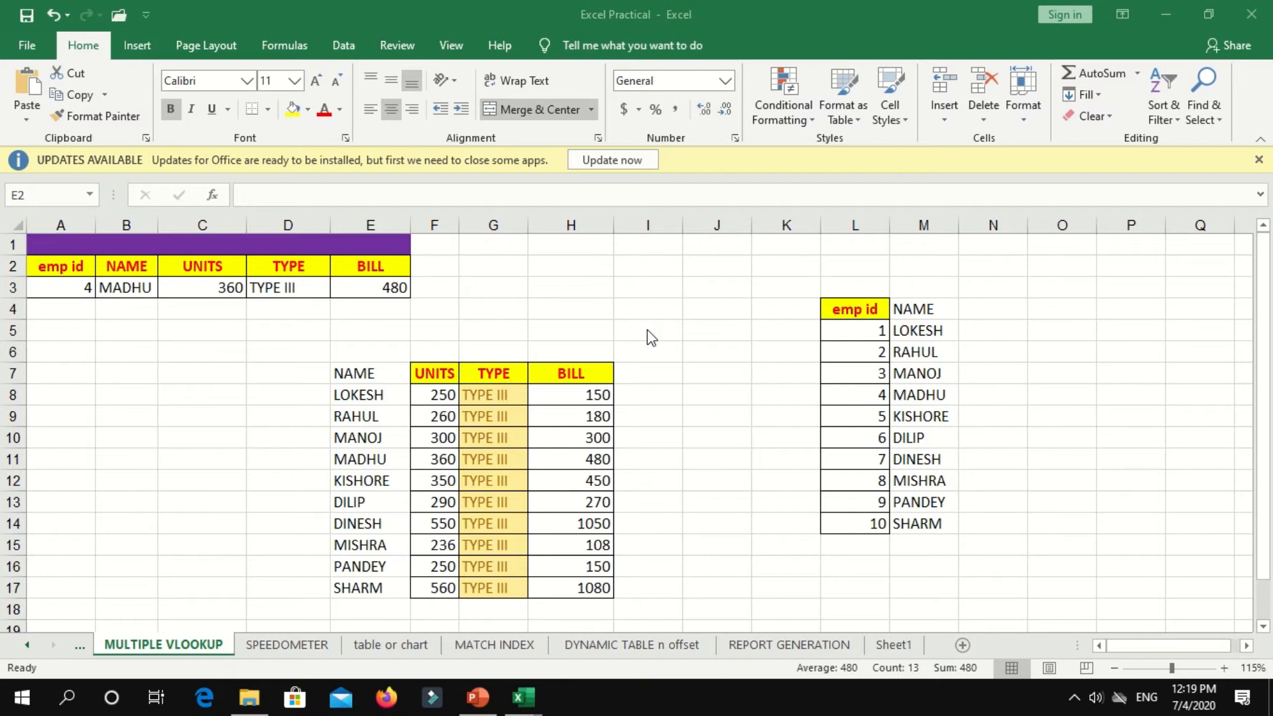
key("ctrl+space")
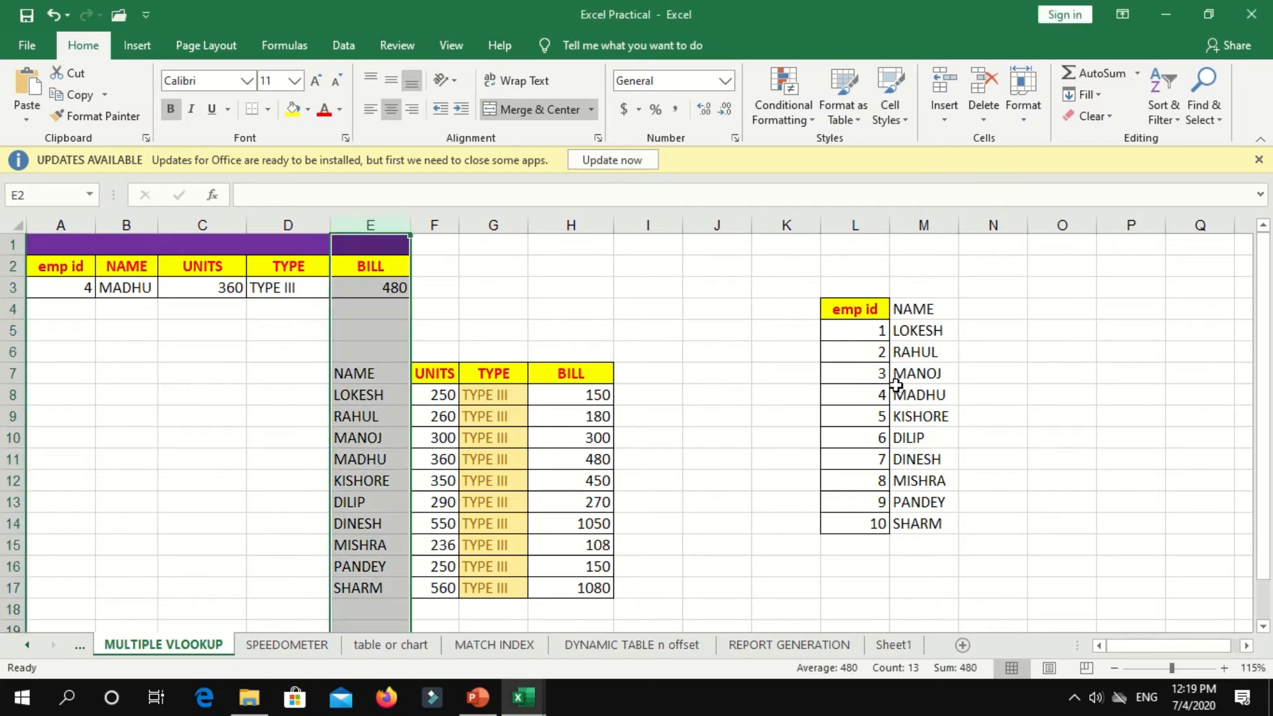
left_click(896, 378)
key("ctrl+1")
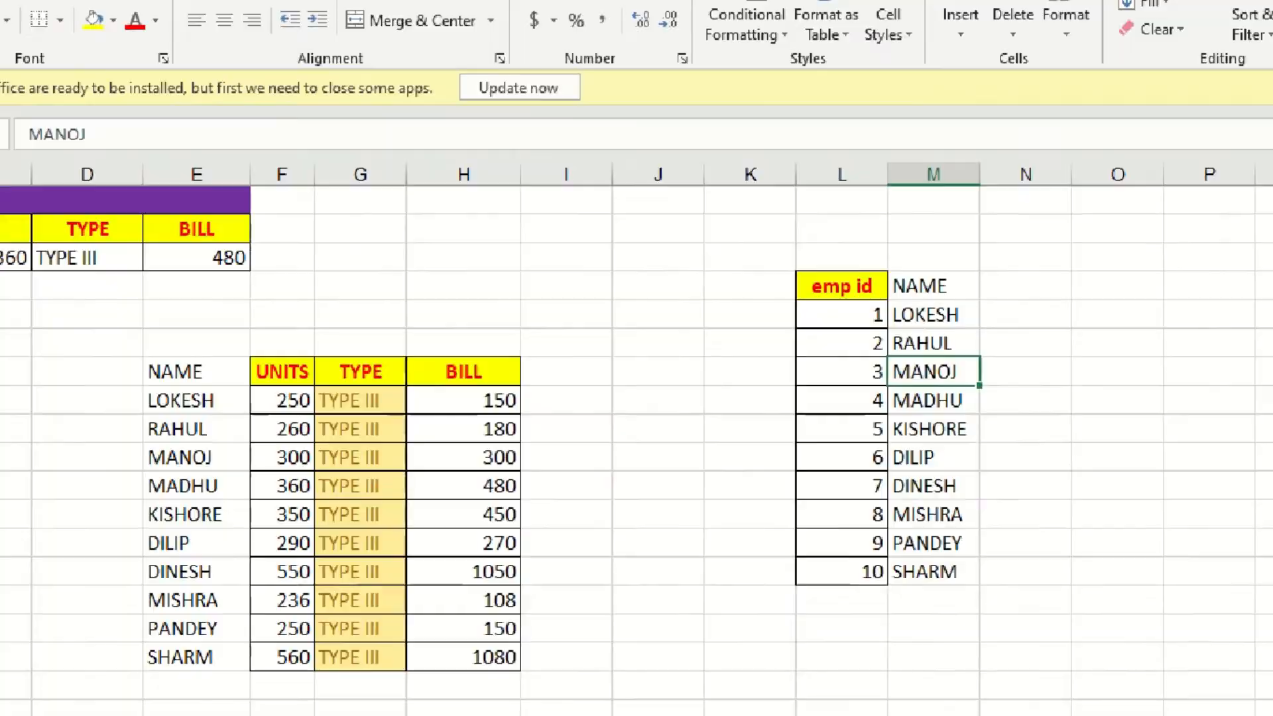
left_click(896, 372)
mouse_move(763, 198)
left_mouse_down()
mouse_move(696, 530)
mouse_move(967, 712)
left_mouse_up()
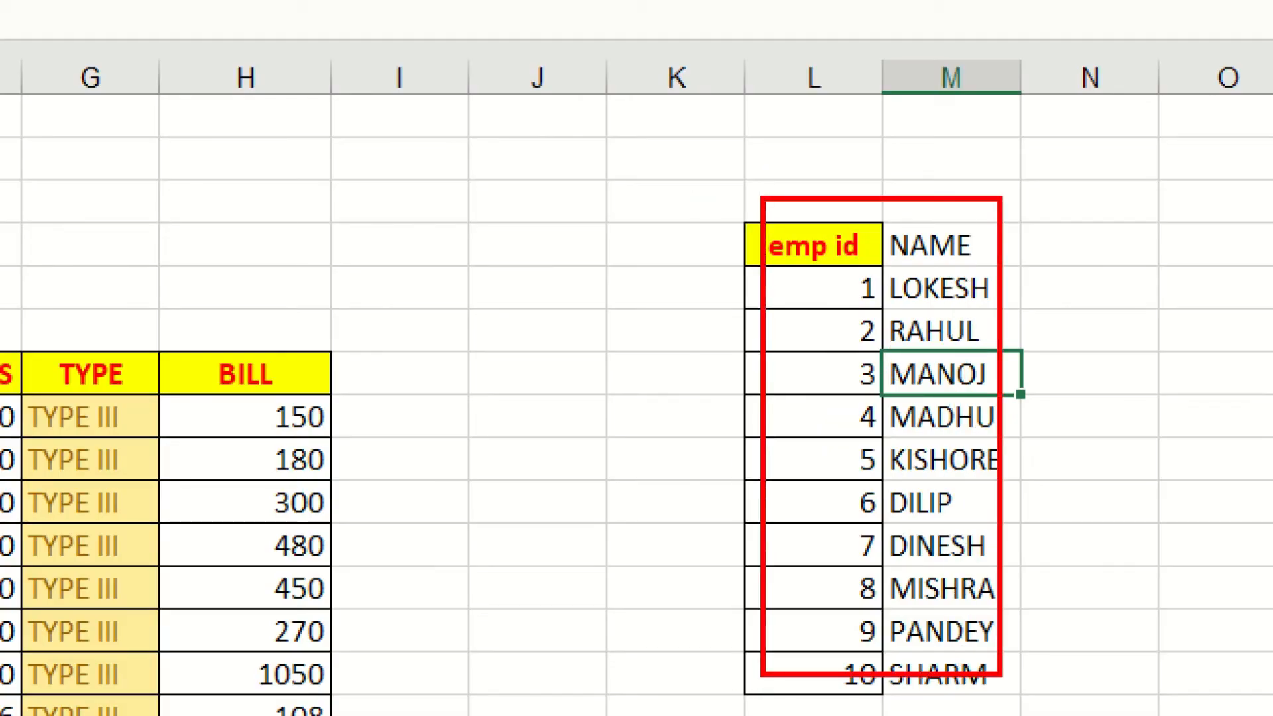
key("Escape")
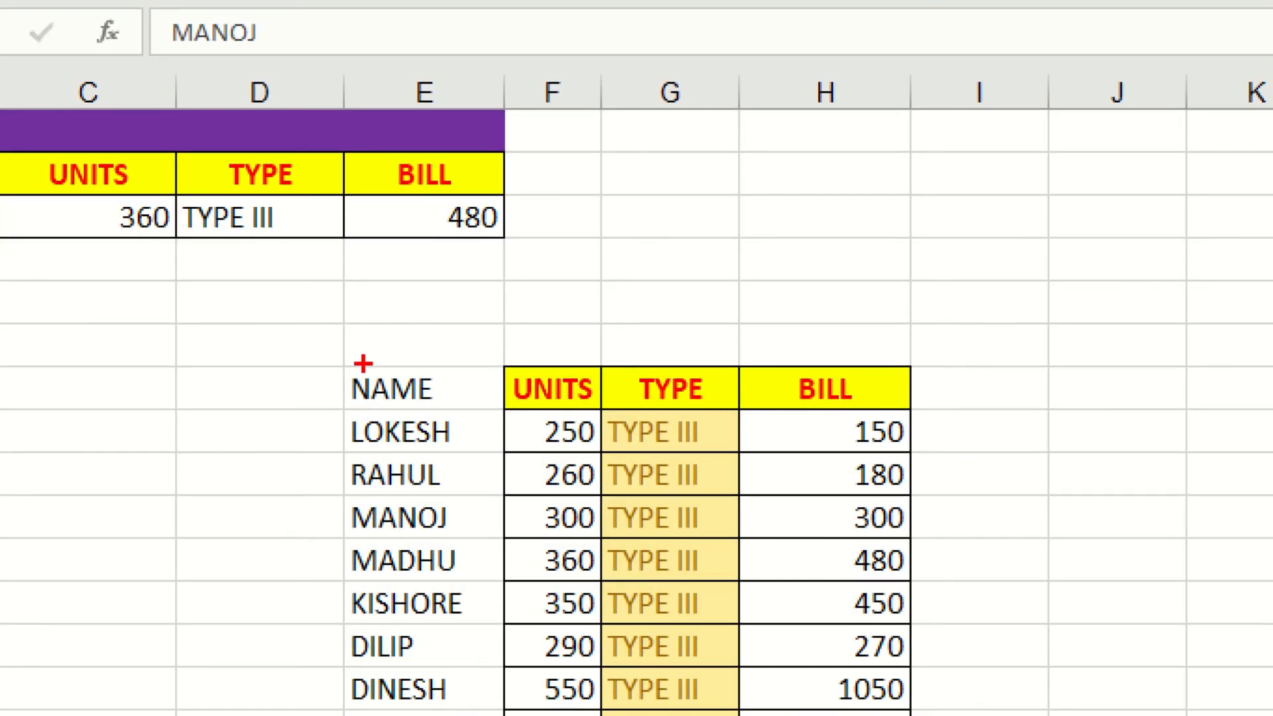
left_click_drag(330, 358, 330, 408)
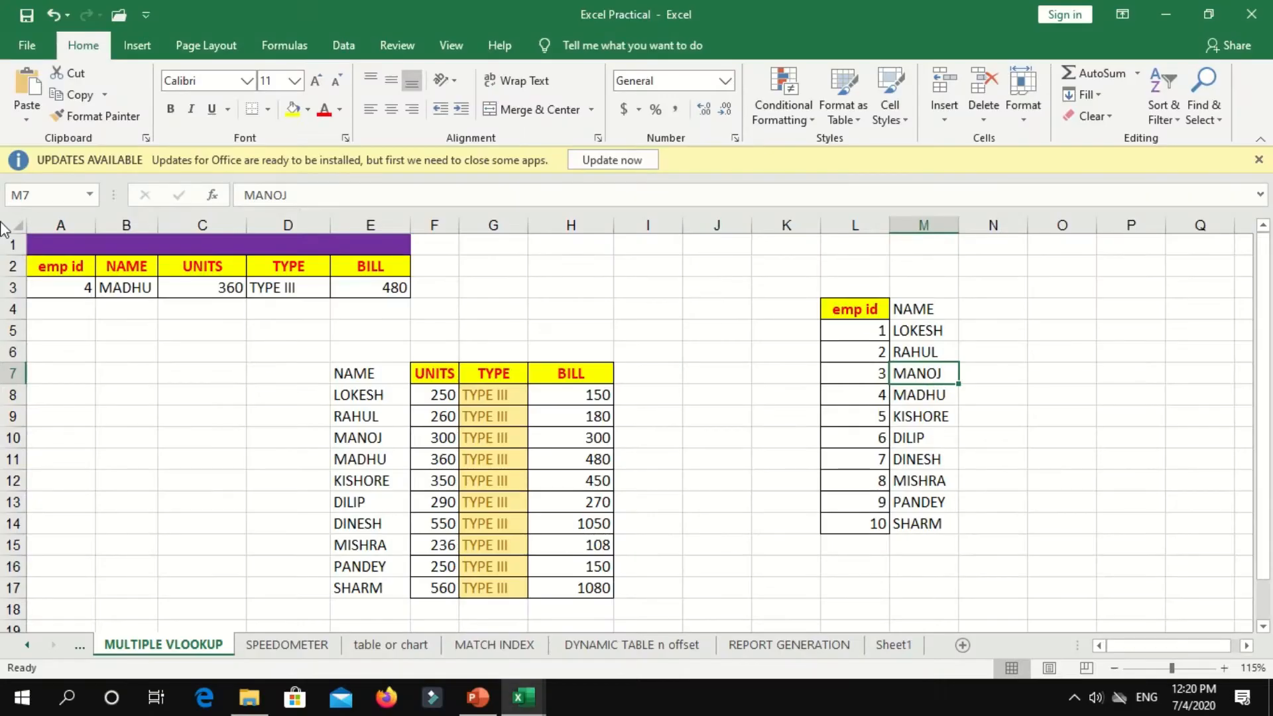
Set the emp id lookup value in A3 to 8.
left_click(74, 288)
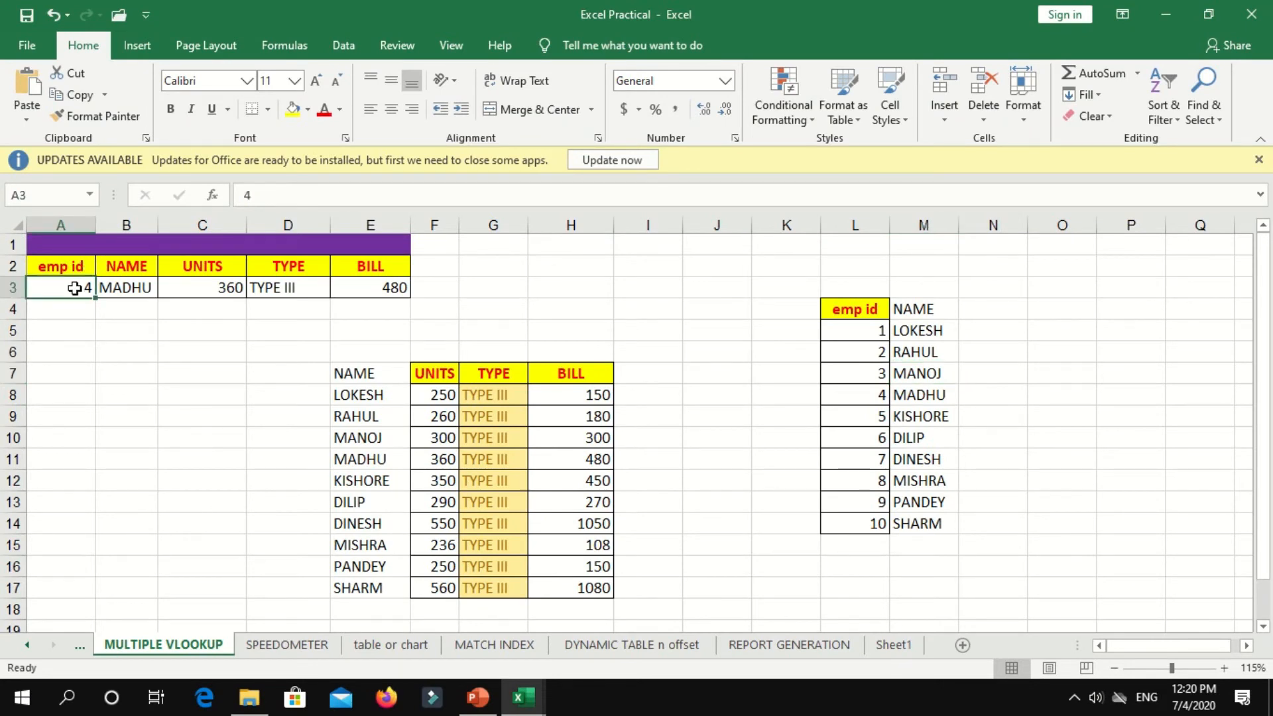
type("8")
key("Return")
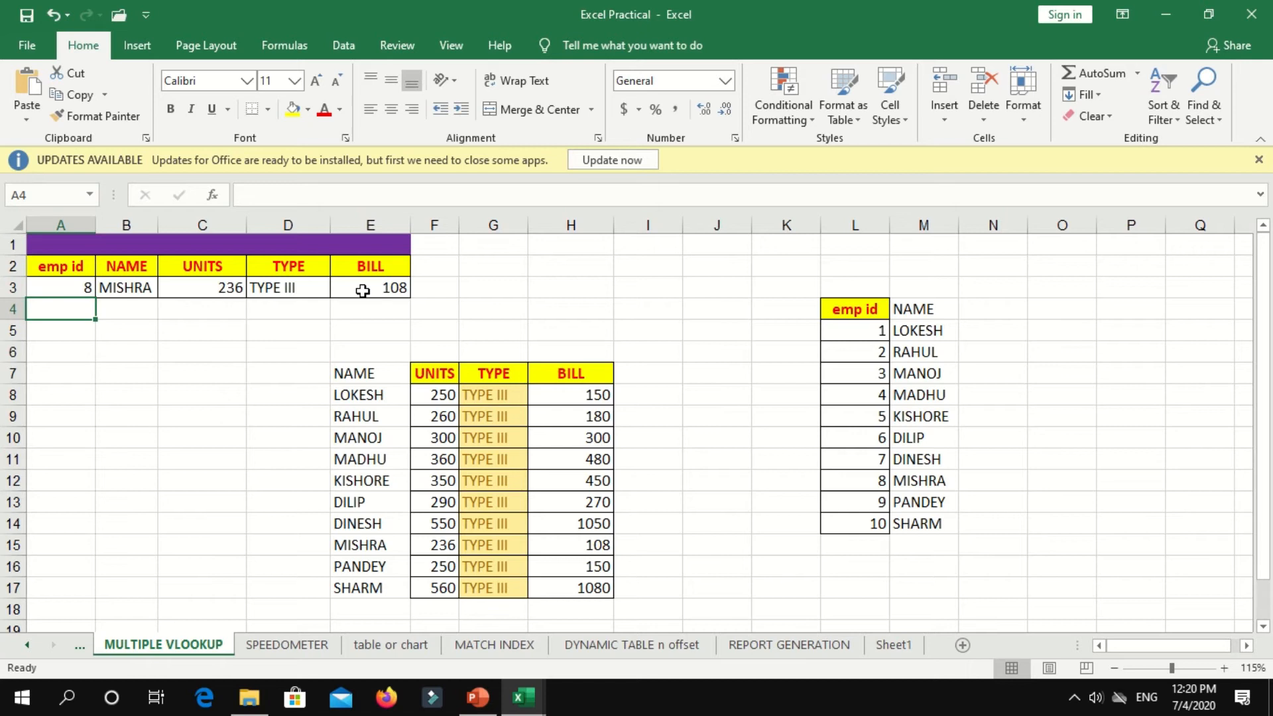
Examine the VLOOKUP in B3 and the nested VLOOKUP formulas in C3 and D3, including their inner lookup, table array and column index.
left_click(123, 289)
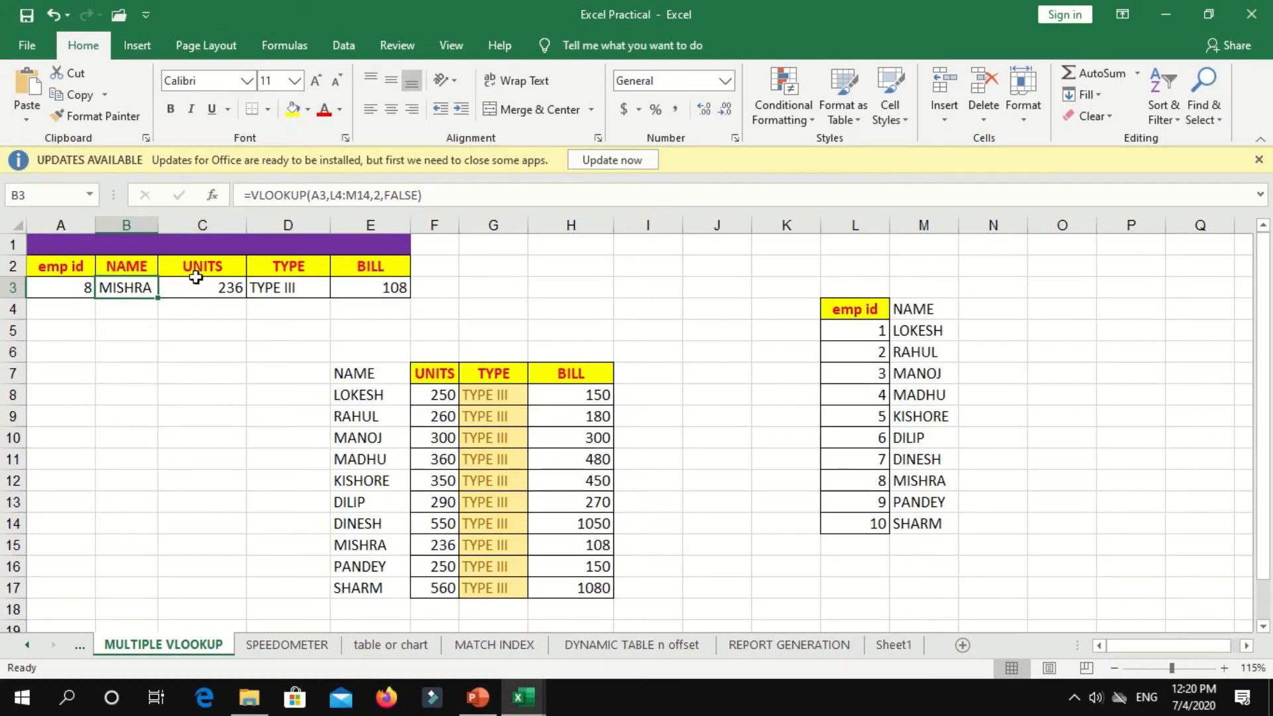
left_click(197, 285)
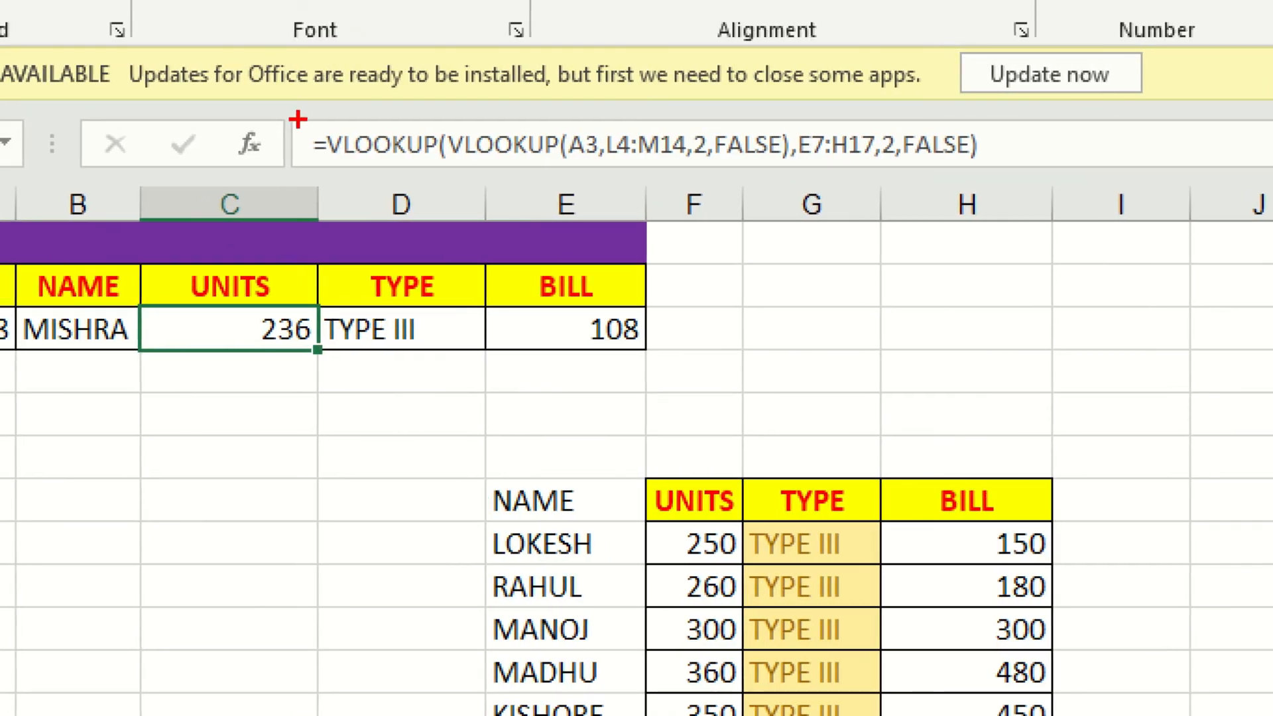
mouse_move(471, 167)
left_mouse_down()
mouse_move(654, 147)
mouse_move(789, 167)
left_mouse_up()
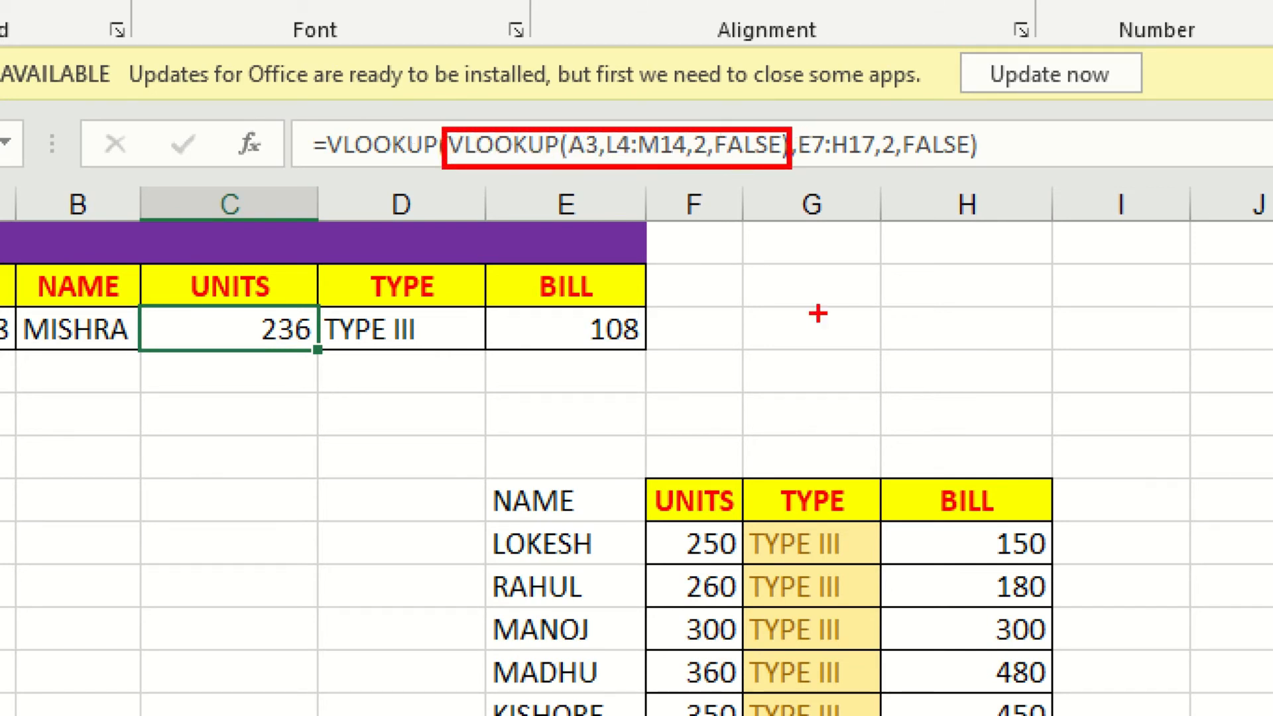
mouse_move(24, 297)
left_mouse_down()
mouse_move(82, 346)
mouse_move(141, 364)
left_mouse_up()
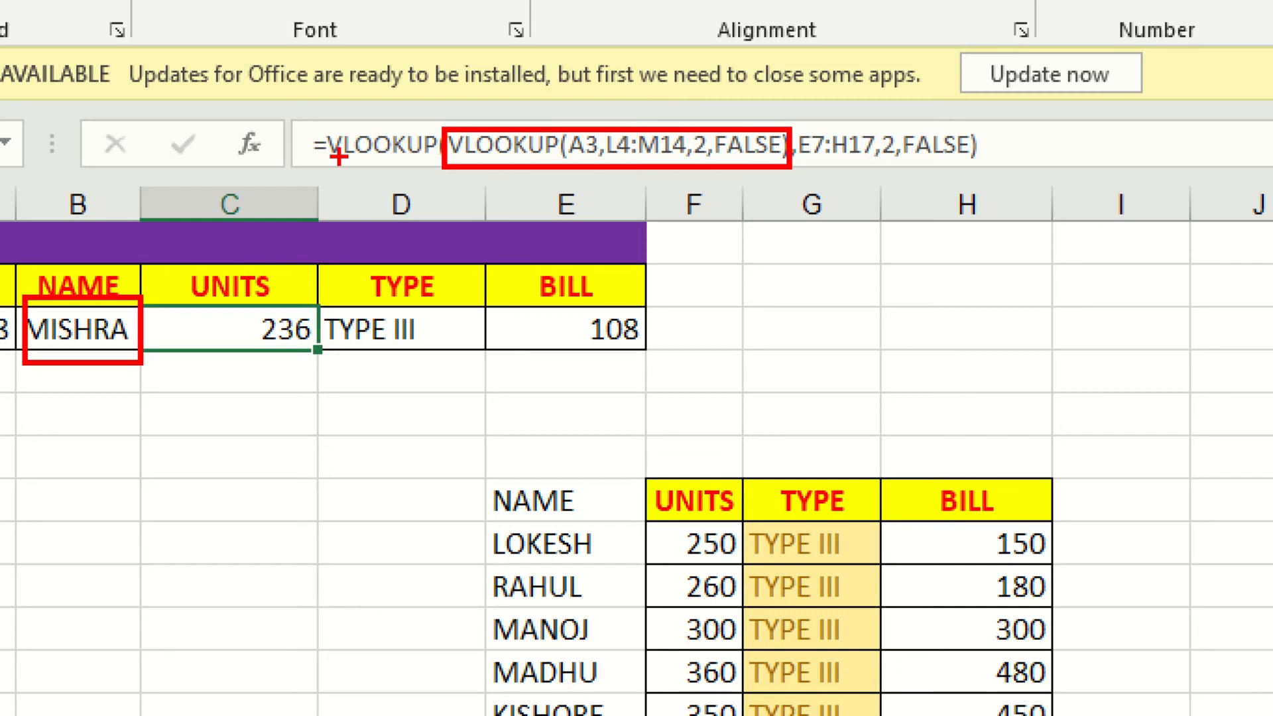
left_click_drag(338, 159, 435, 160)
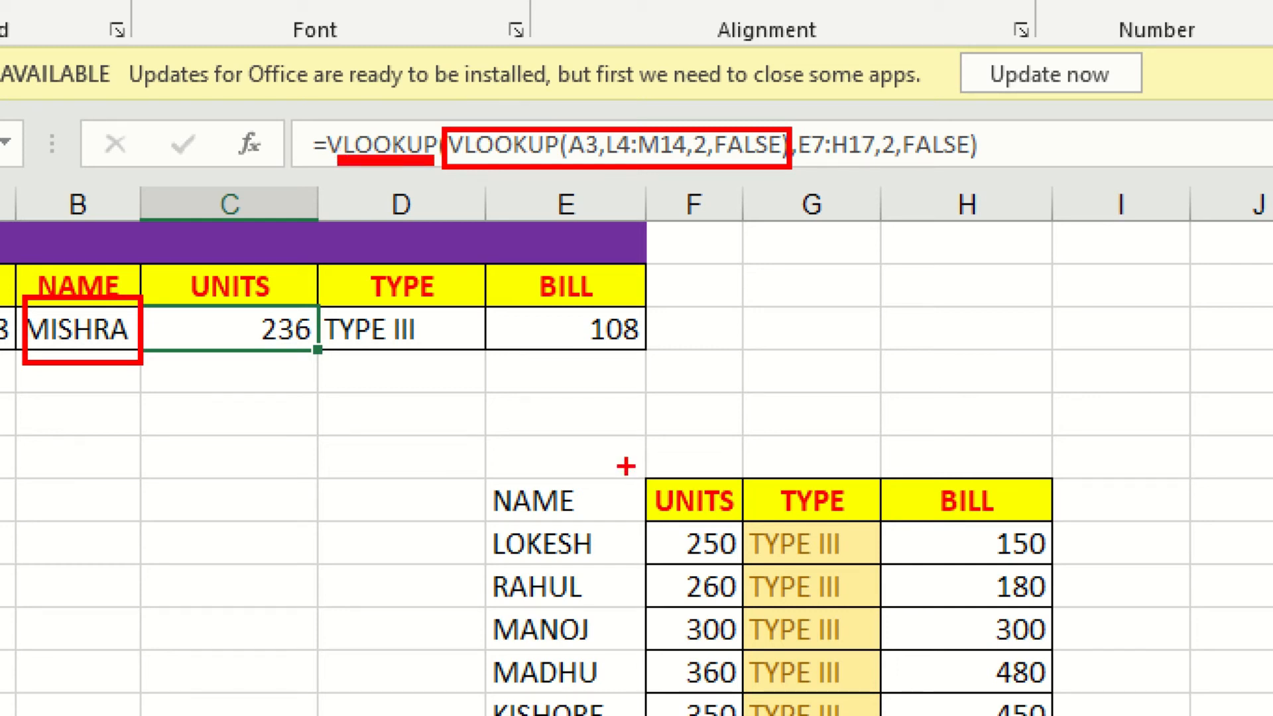
mouse_move(807, 116)
left_mouse_down()
mouse_move(821, 164)
mouse_move(892, 174)
left_mouse_up()
mouse_move(490, 477)
left_mouse_down()
mouse_move(500, 520)
mouse_move(1024, 570)
mouse_move(1054, 671)
left_mouse_up()
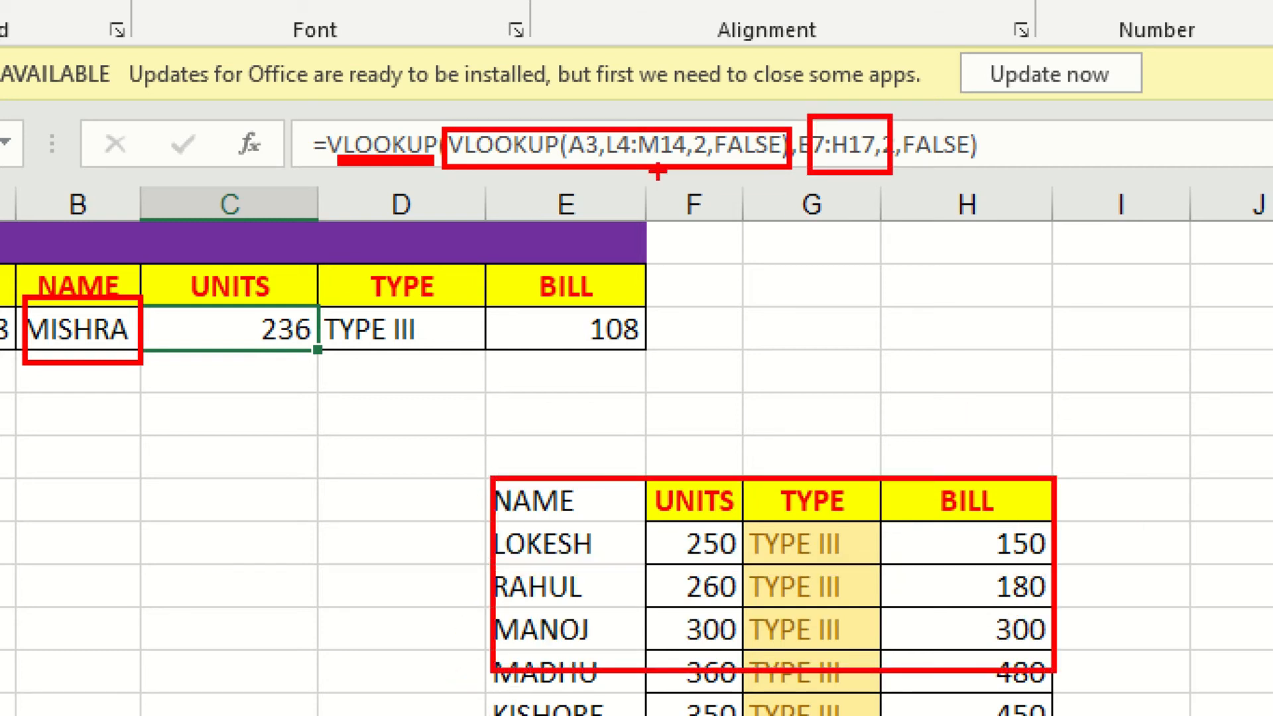
mouse_move(456, 121)
left_mouse_down()
mouse_move(458, 202)
mouse_move(759, 202)
mouse_move(795, 183)
left_mouse_up()
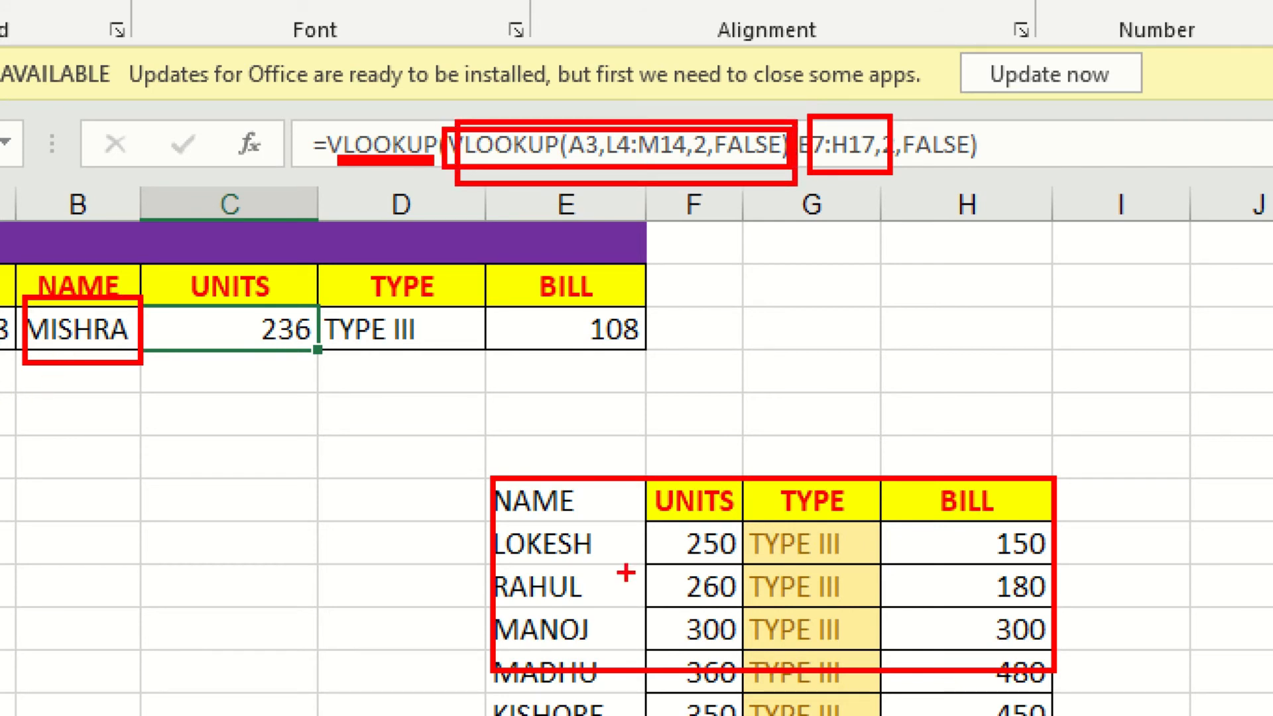
left_click_drag(907, 116, 933, 178)
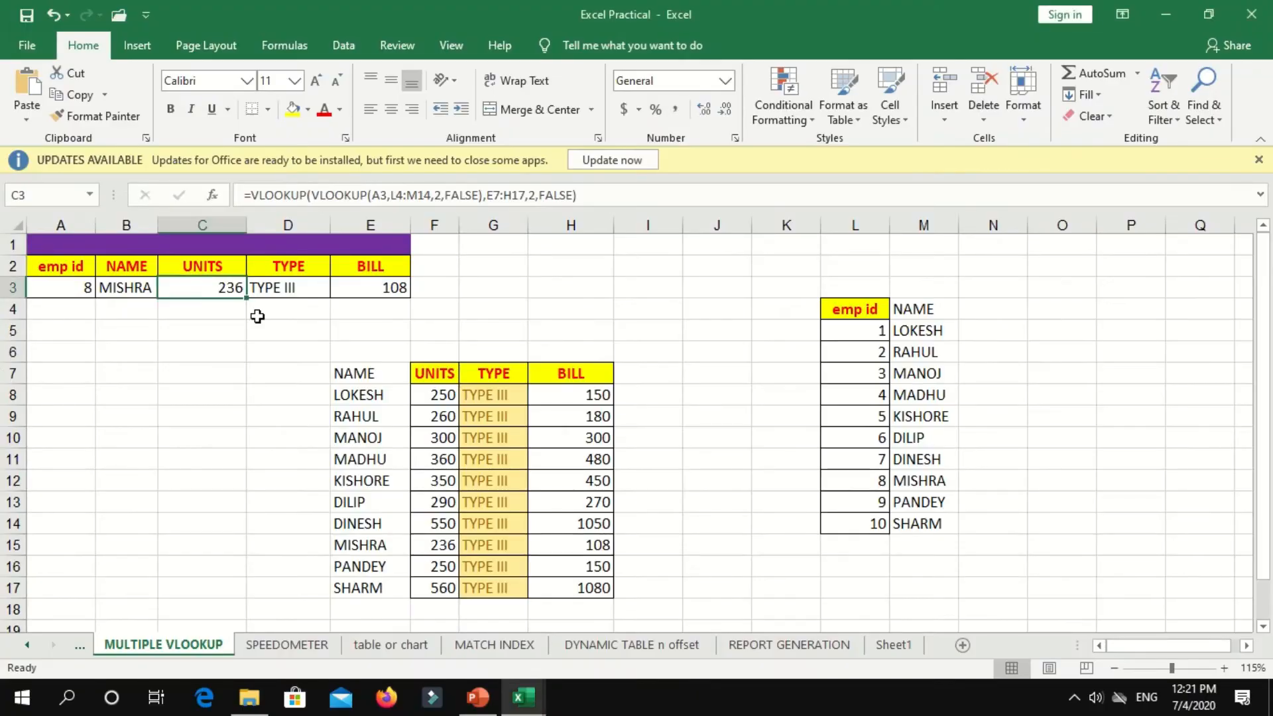
left_click(394, 333)
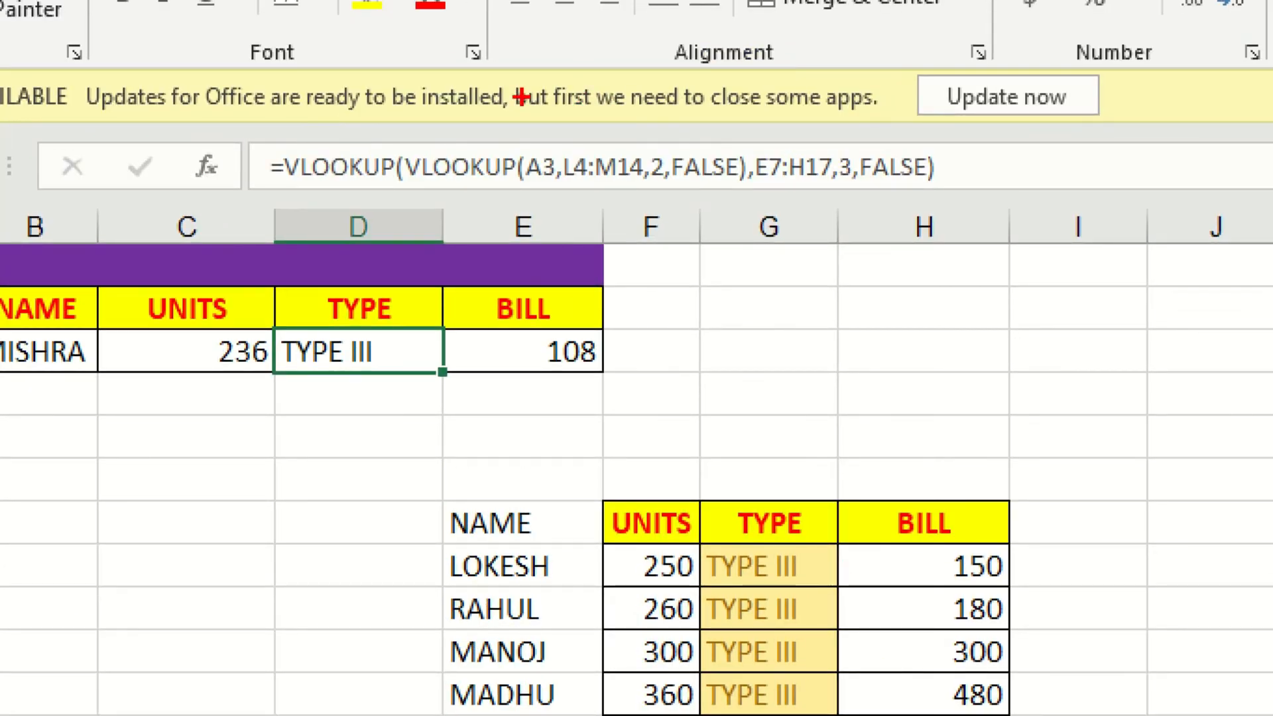
mouse_move(396, 146)
left_mouse_down()
mouse_move(639, 202)
mouse_move(753, 195)
left_mouse_up()
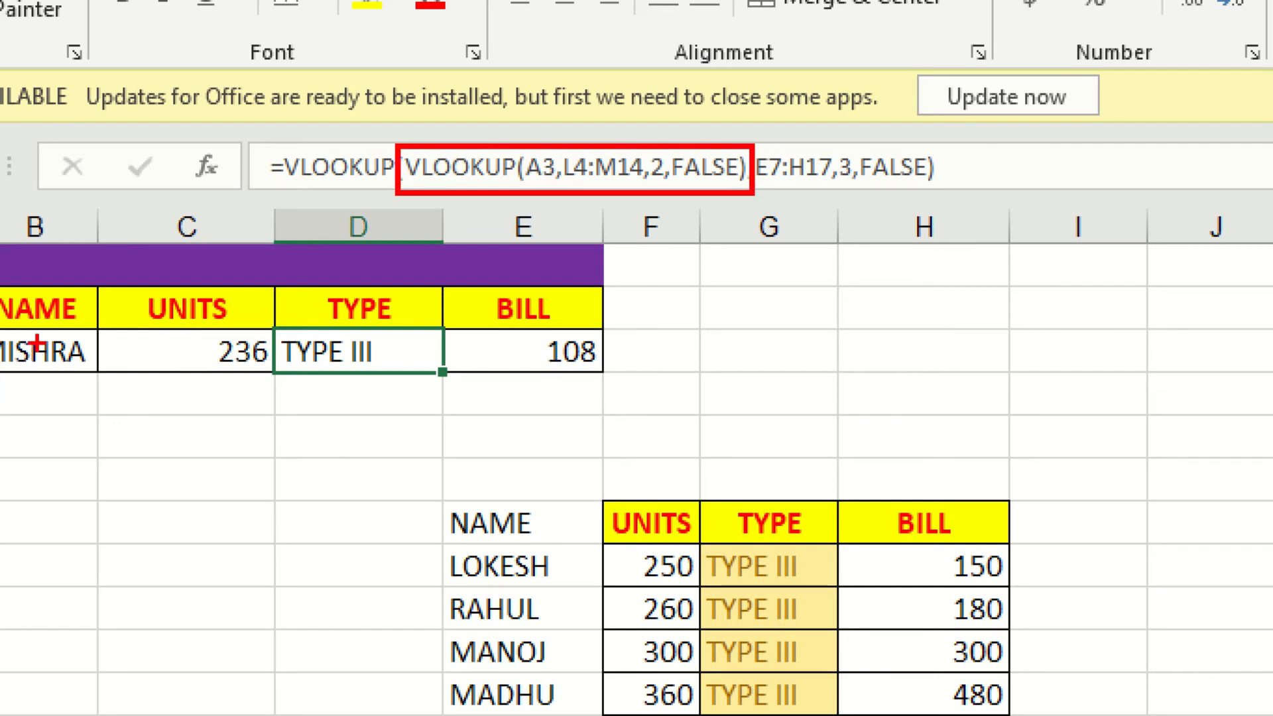
key("Escape")
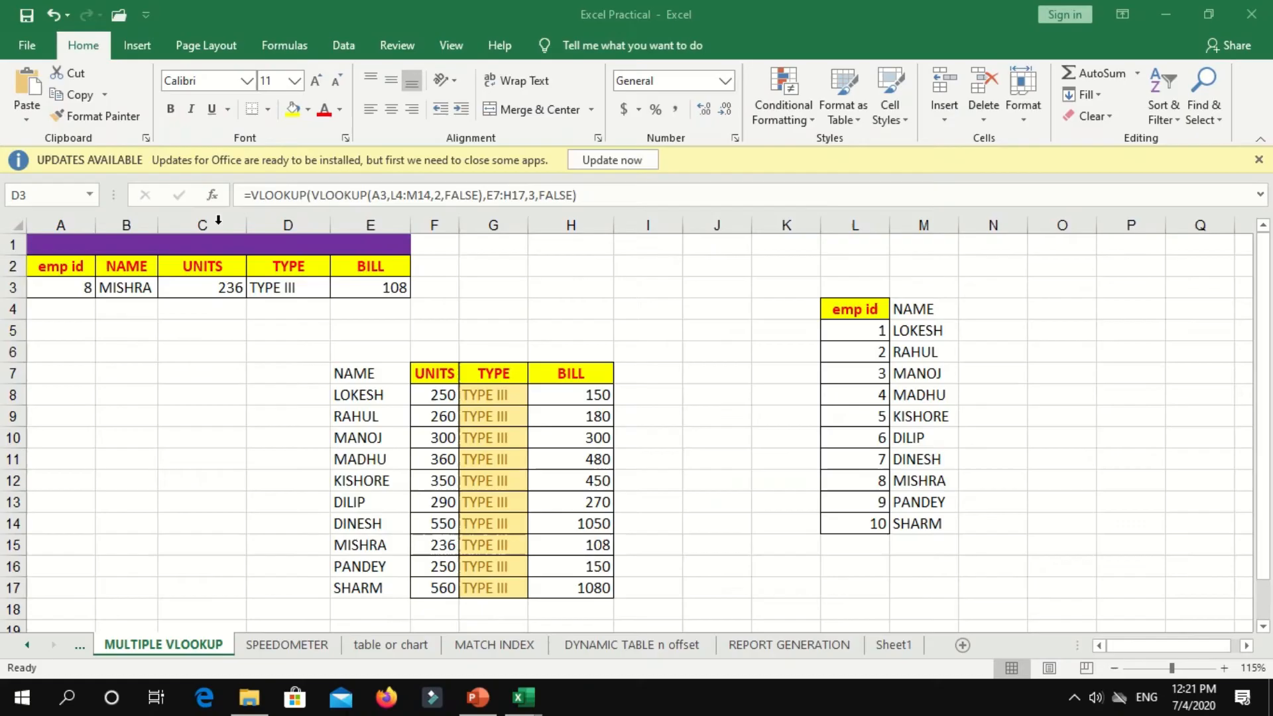
Copy the emp id column L4:L14 into the range starting at D7, beside the names of the billing table.
left_click(928, 331)
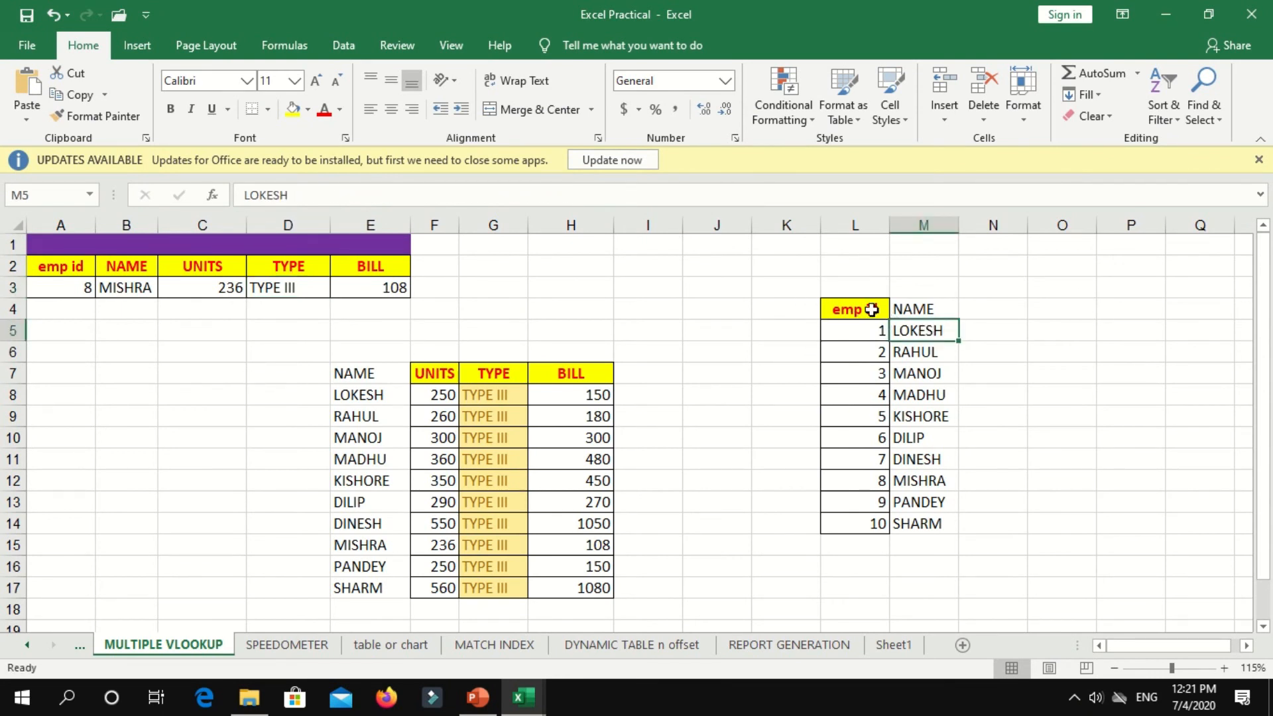
left_click_drag(876, 308, 844, 517)
key("ctrl+c")
left_click(314, 379)
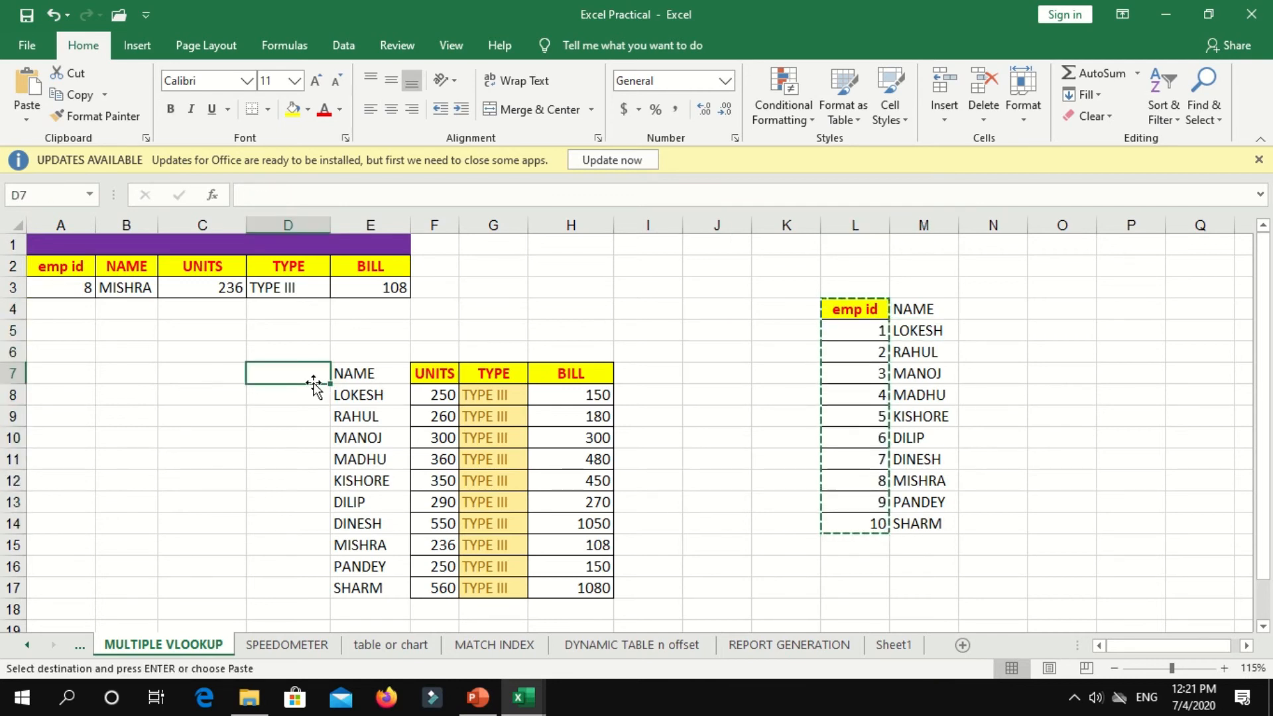
key("ctrl+v")
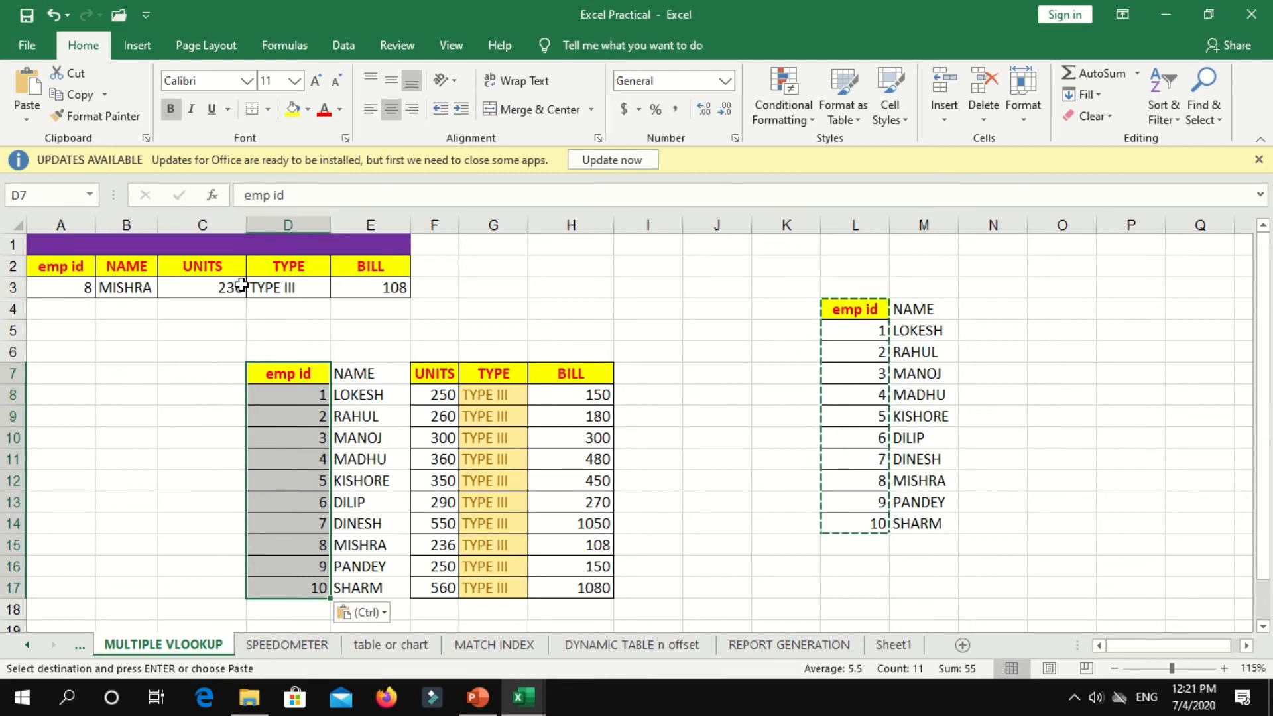
Compare the single VLOOKUP in B3 with the nested VLOOKUP in C3 and the emp id values in column D.
left_click(135, 289)
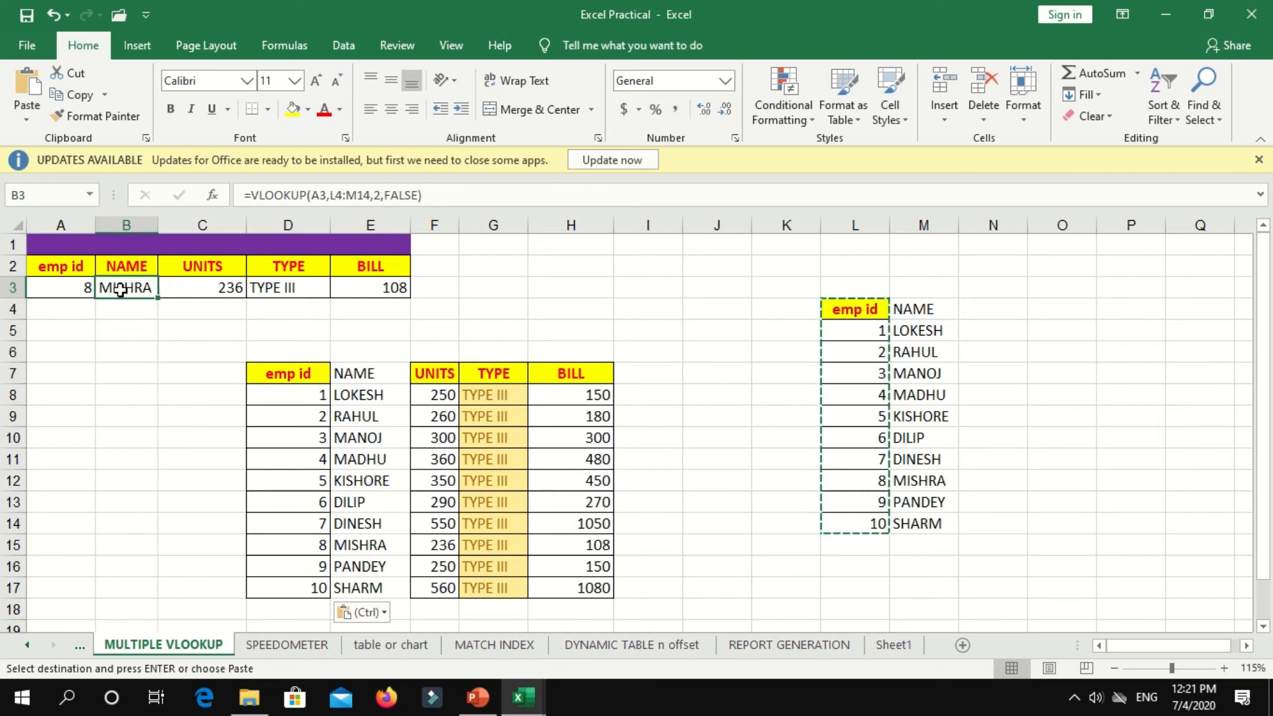
left_click(178, 282)
left_click(308, 396)
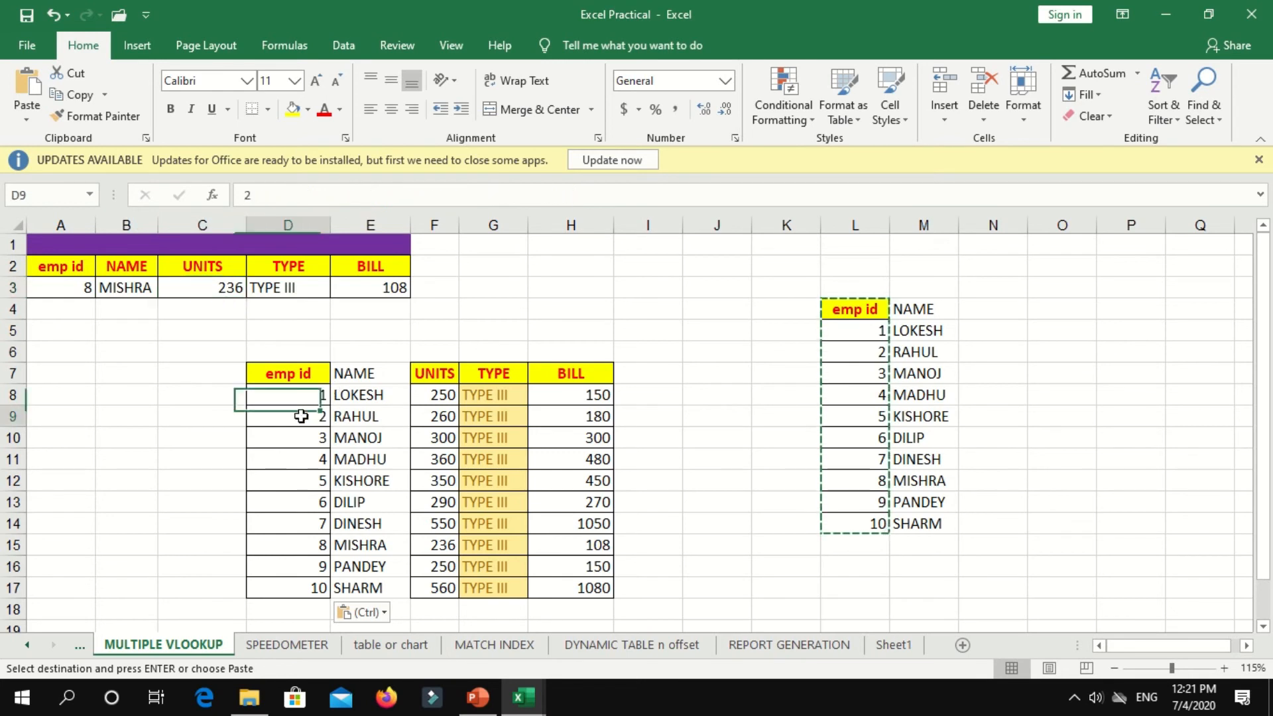
left_click(202, 289)
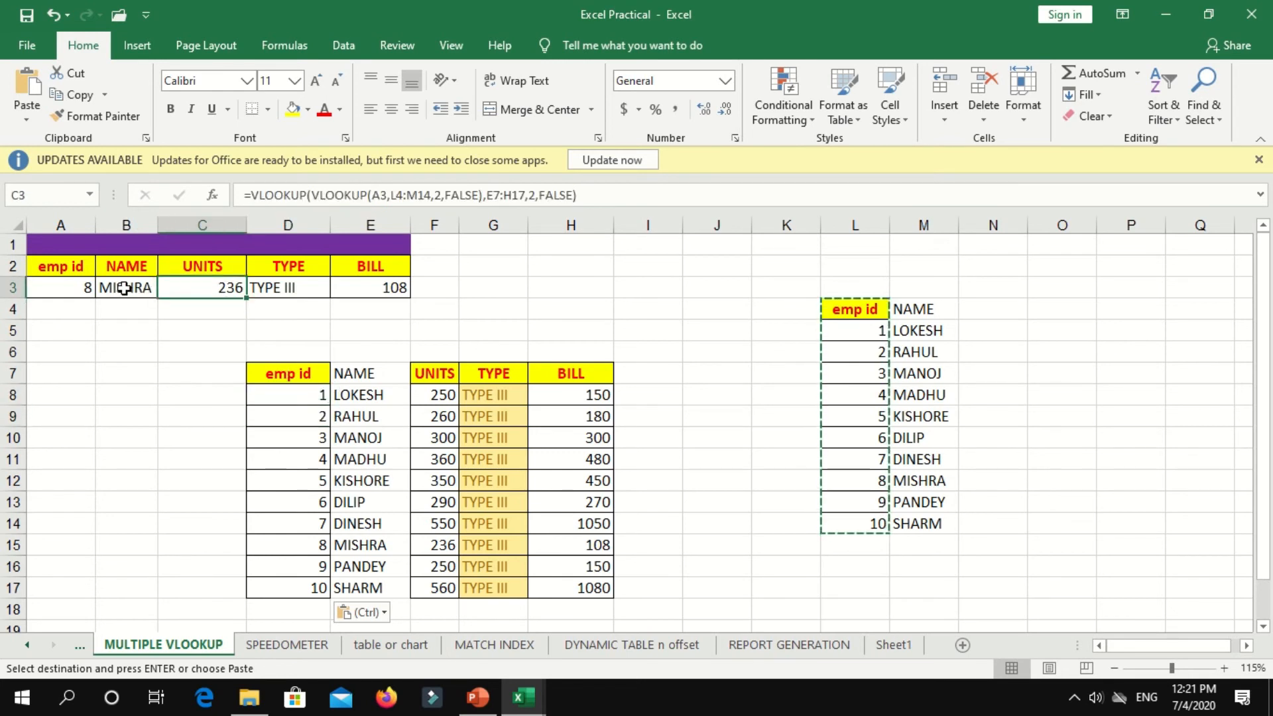
left_click(108, 288)
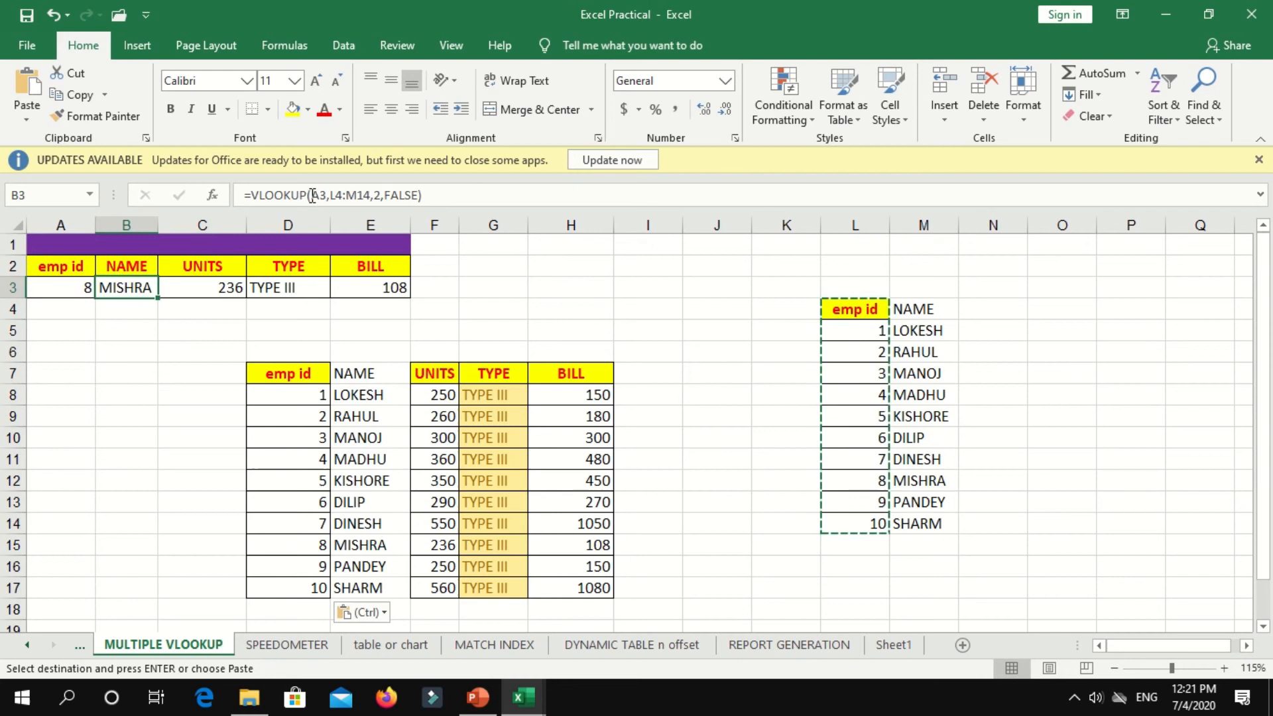
left_click(213, 287)
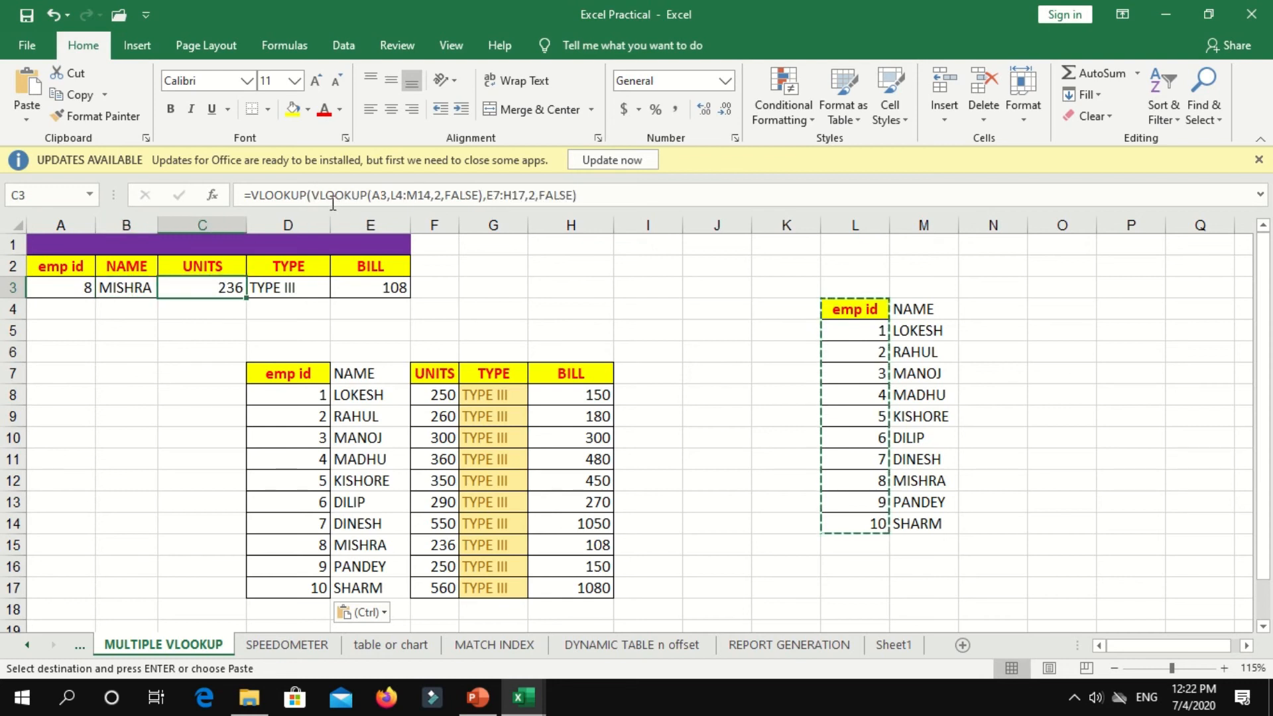
Remove the outer VLOOKUP and its E7:H17,2,FALSE arguments from the C3 formula, leaving =VLOOKUP(A3,L4:M14,2,FALSE).
left_click_drag(312, 195, 251, 194)
key("Delete")
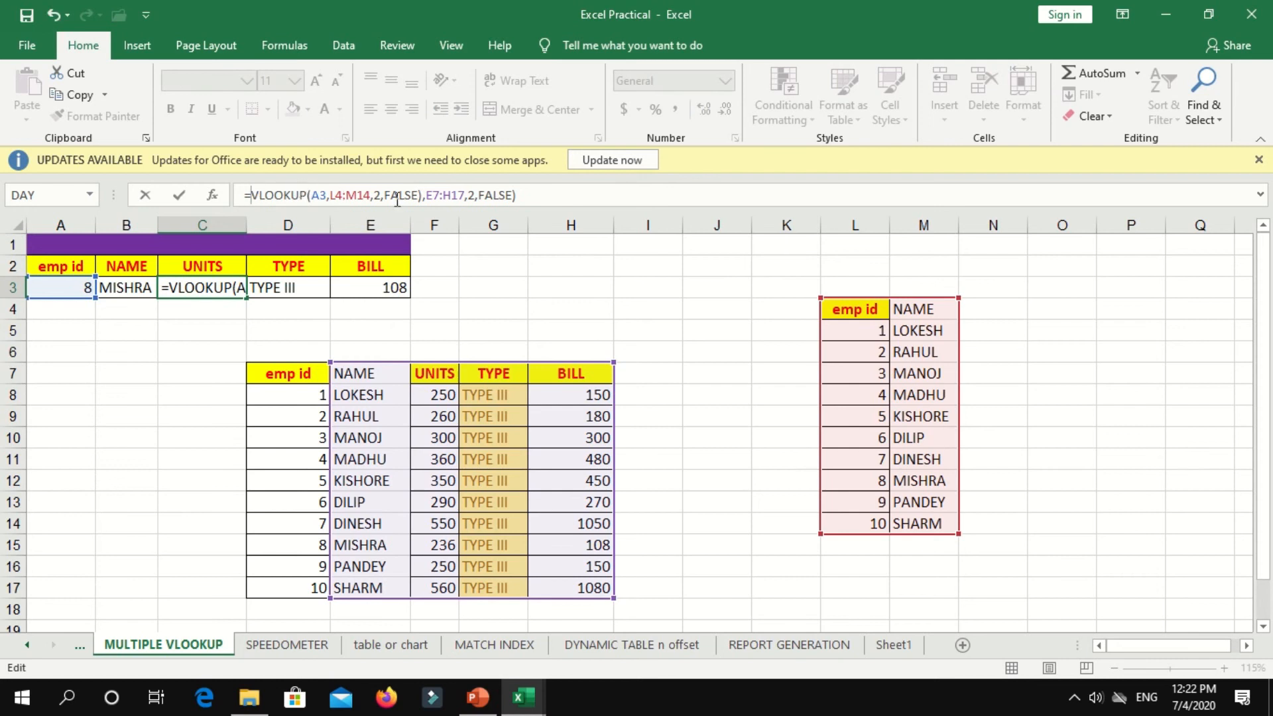
left_click_drag(423, 194, 522, 200)
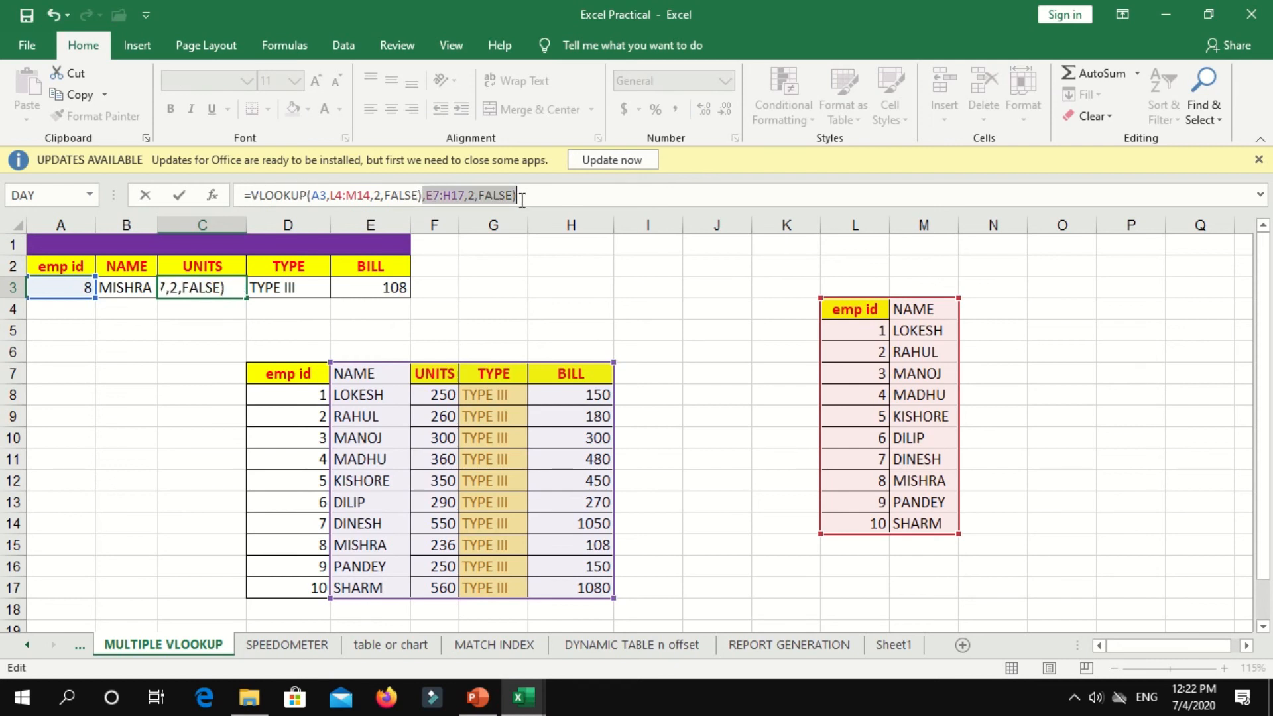
key("Delete")
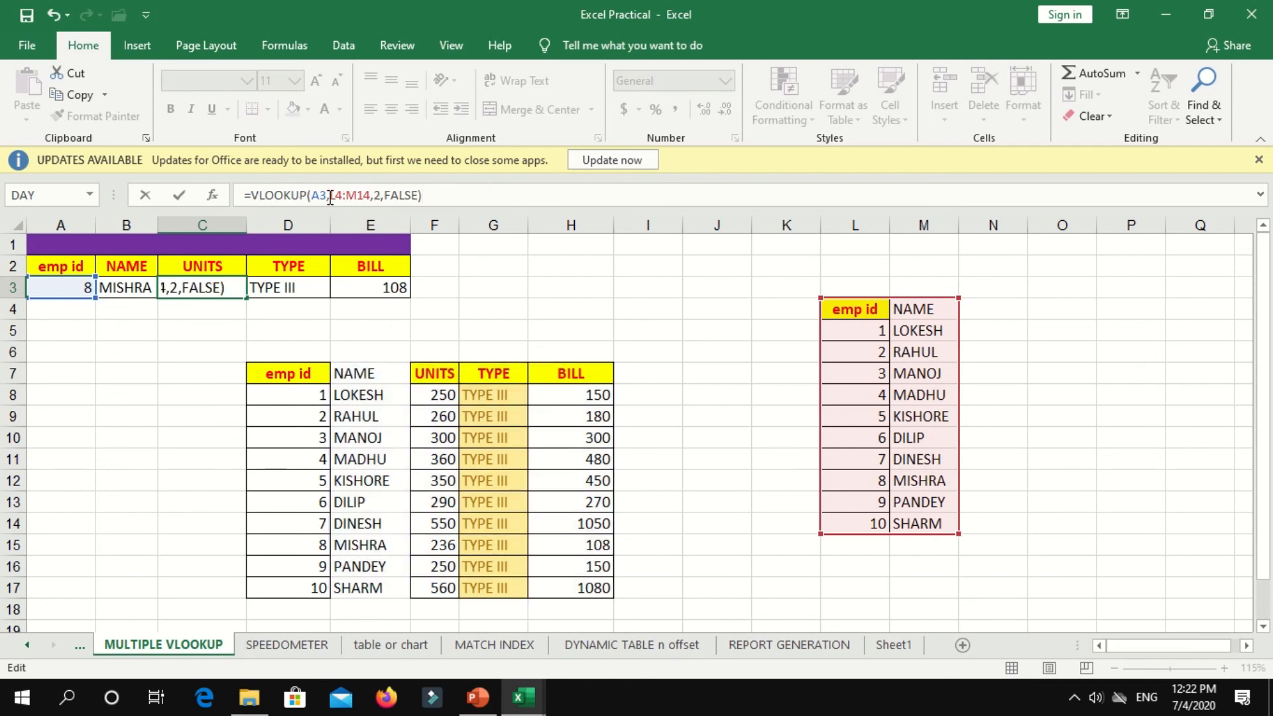
Change the VLOOKUP in C3 to use table array D7:H17 and column index 3.
left_click_drag(331, 194, 370, 195)
key("Delete")
left_click_drag(298, 372, 579, 588)
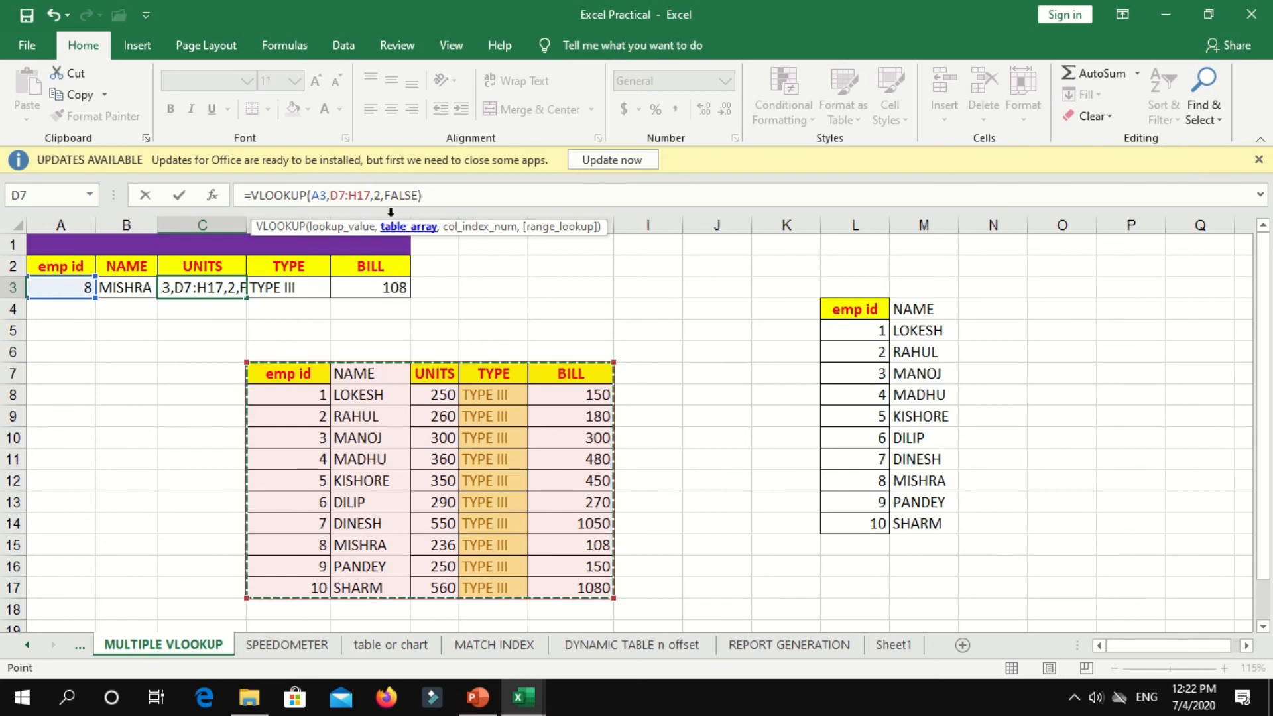
left_click(382, 195)
key("BackSpace")
type("3")
left_click(473, 192)
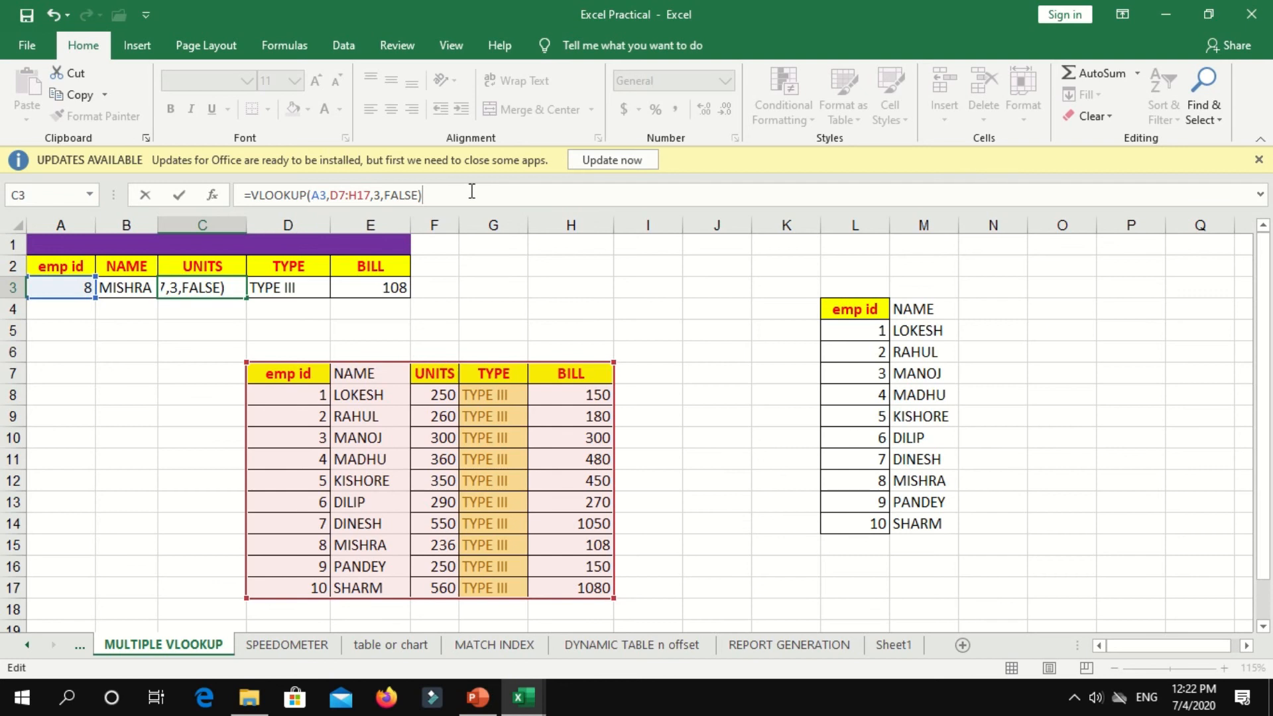
key("Return")
left_click(226, 282)
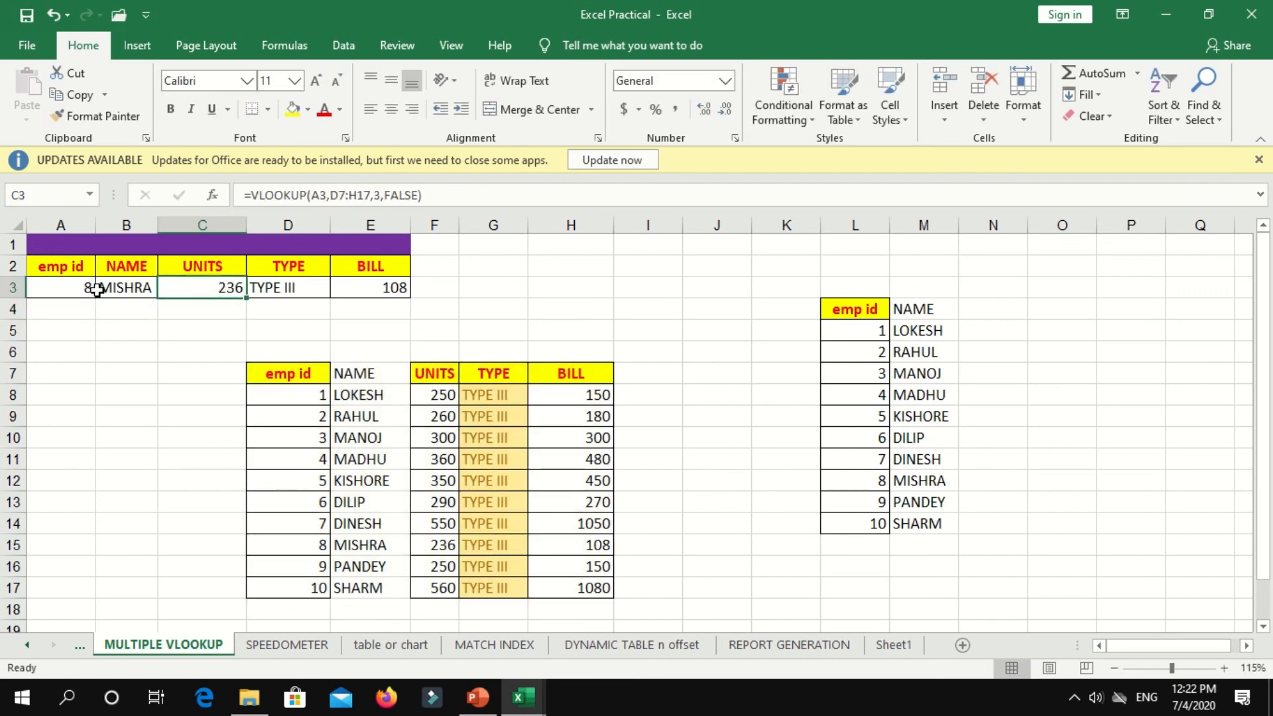
Set the emp id lookup value in A3 to 5 and check C3 and B3 against the billing table's units.
left_click(85, 287)
type("5")
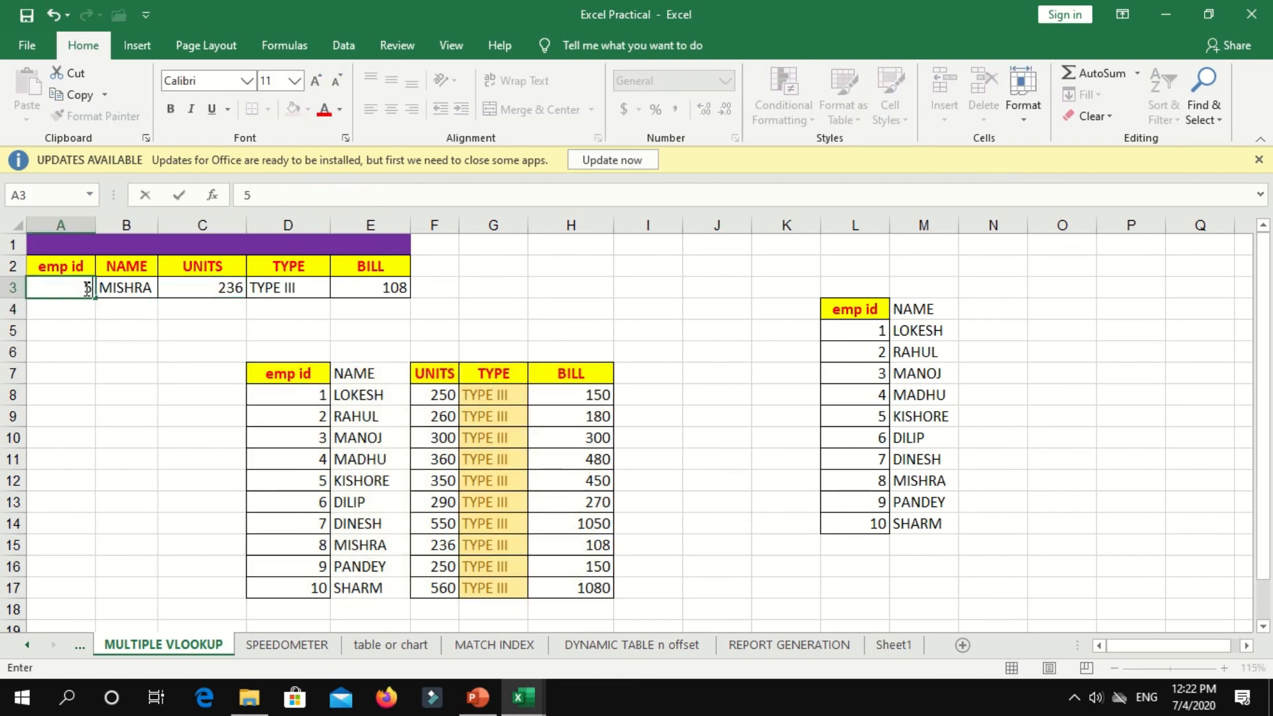
key("Return")
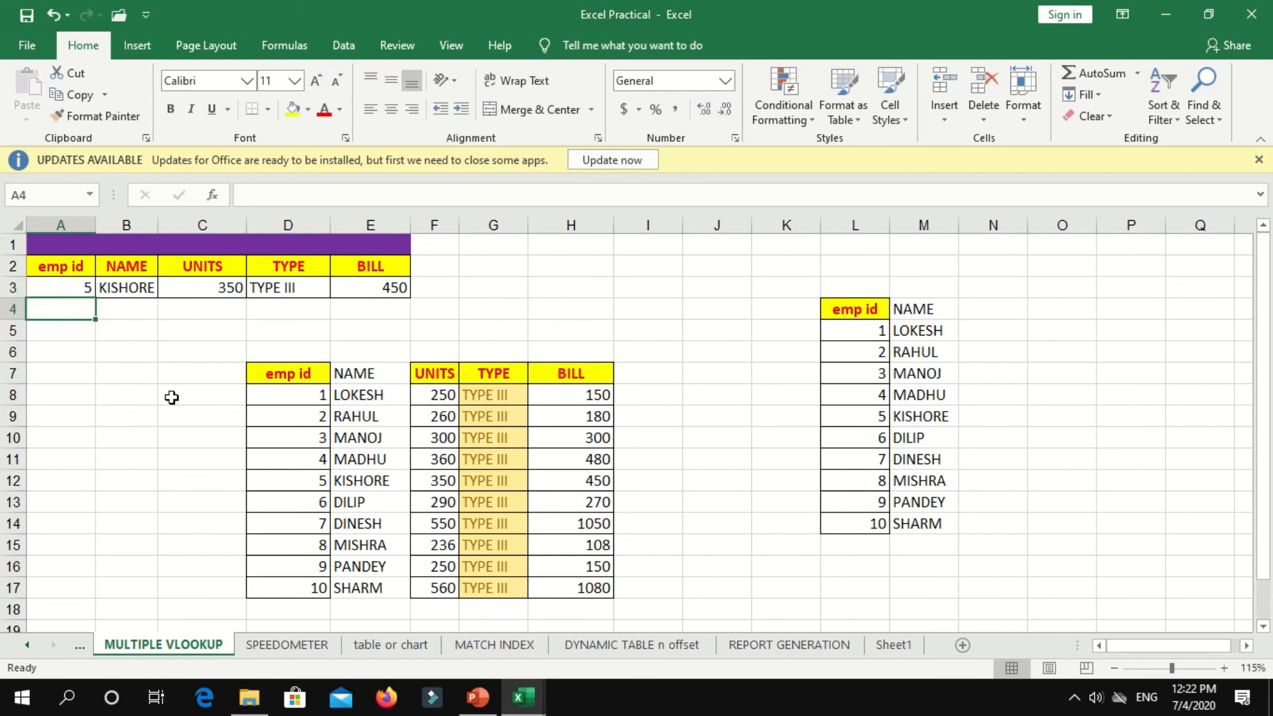
left_click(444, 483)
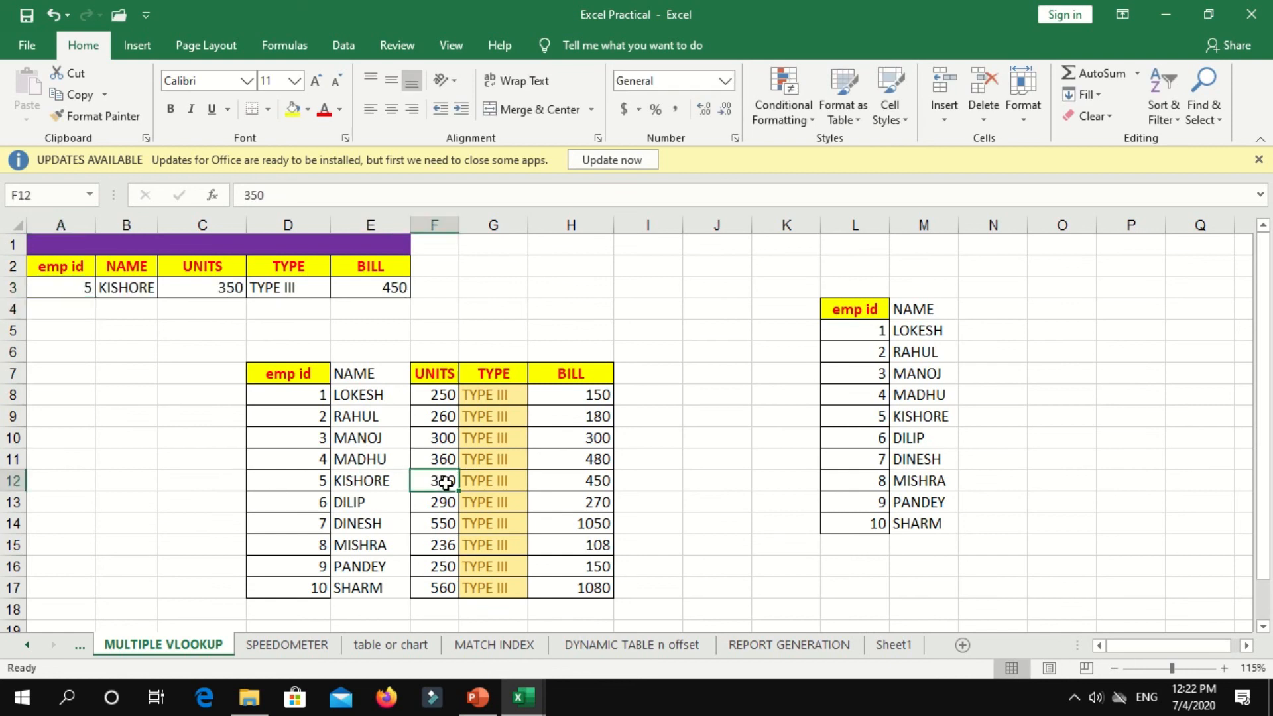
left_click(159, 291)
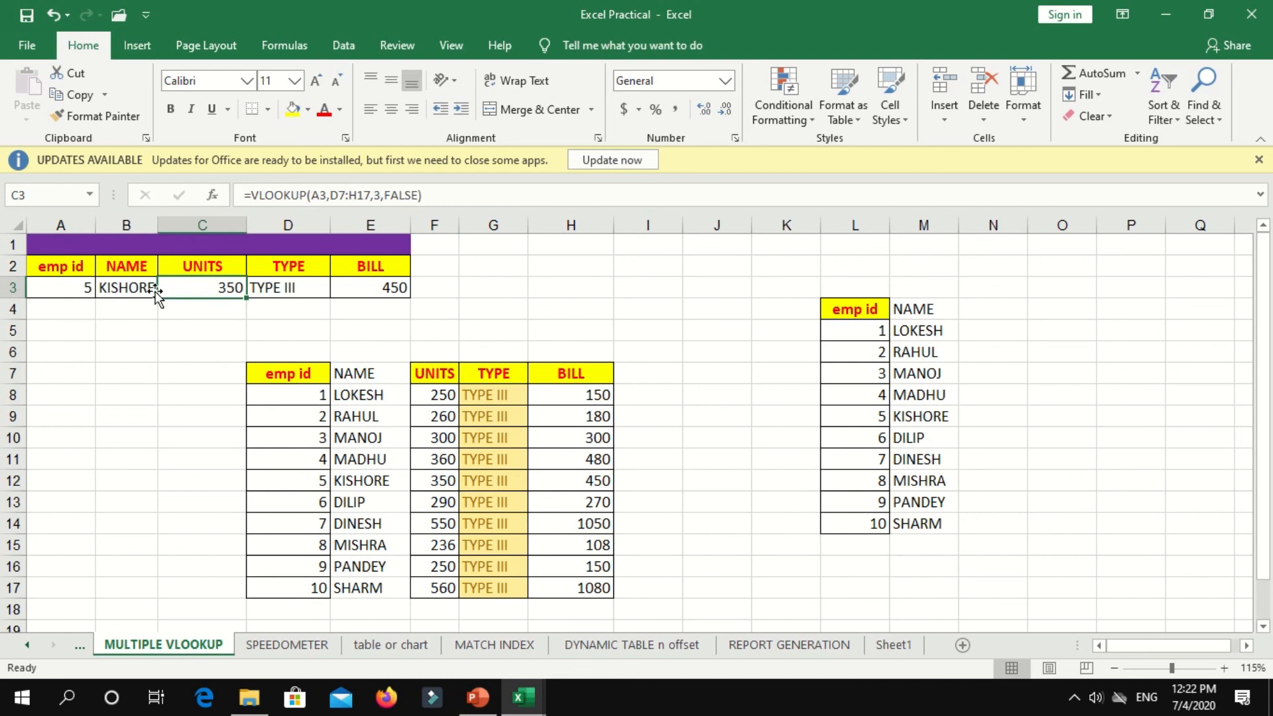
left_click(146, 288)
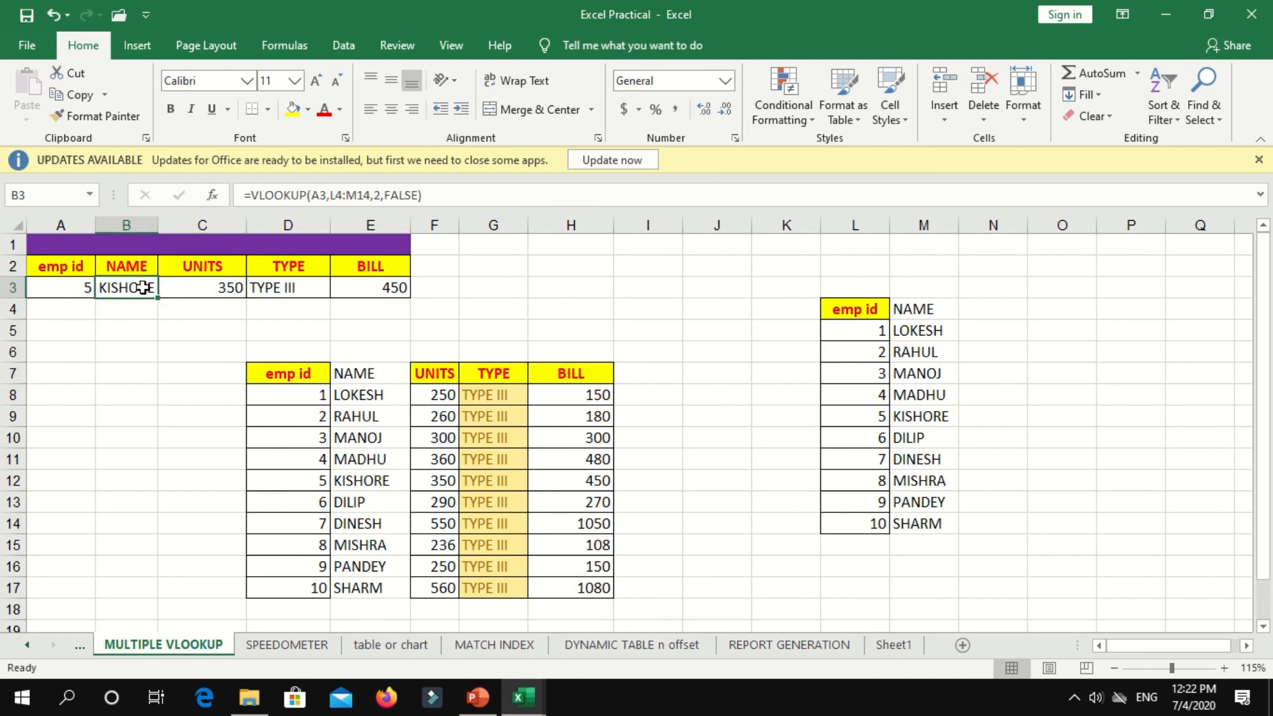